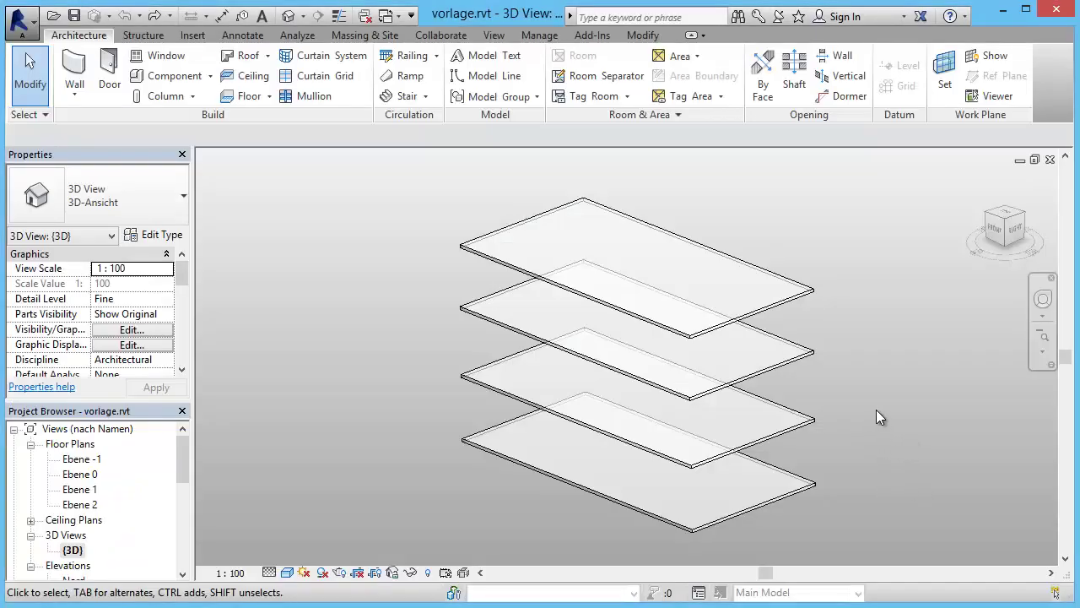
Open DigiPara Elevatorarchitect from Revit and start a new elevator group with the Create new elevator option
middle_drag(888, 413, 1079, 434)
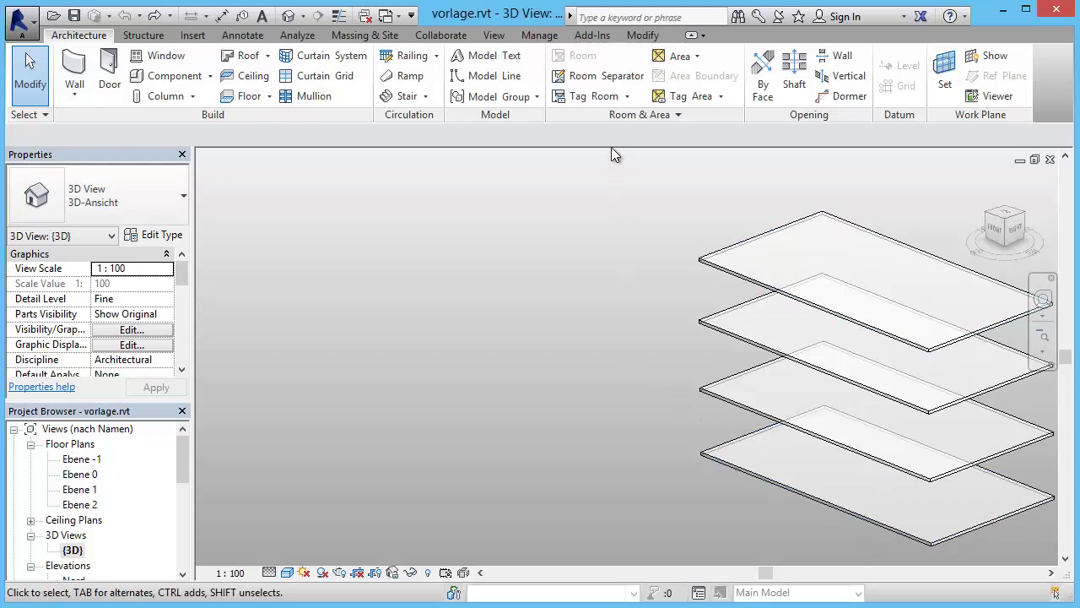
click(593, 35)
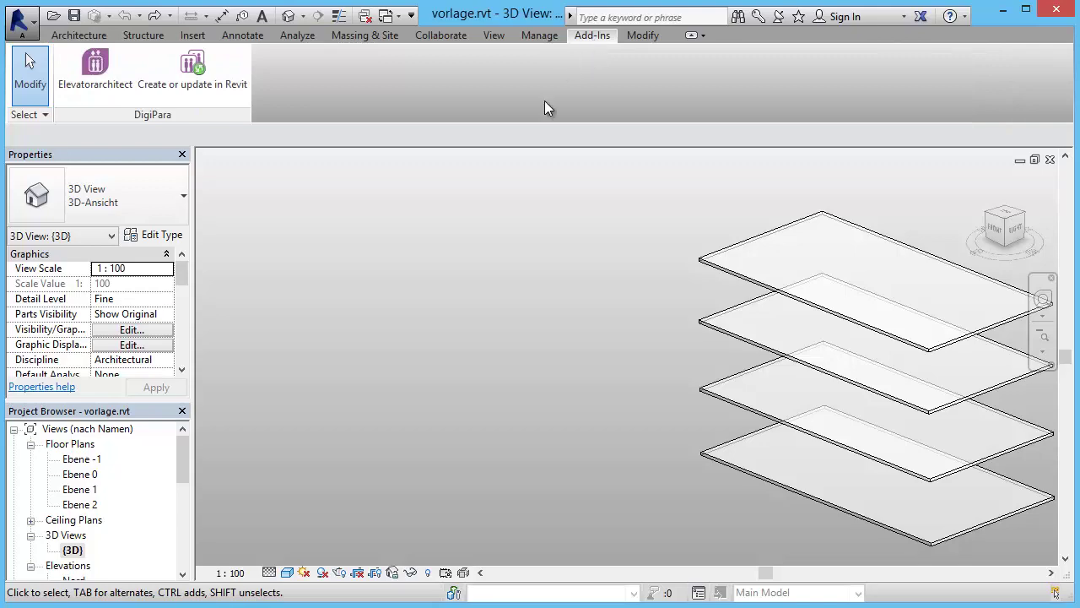
click(95, 72)
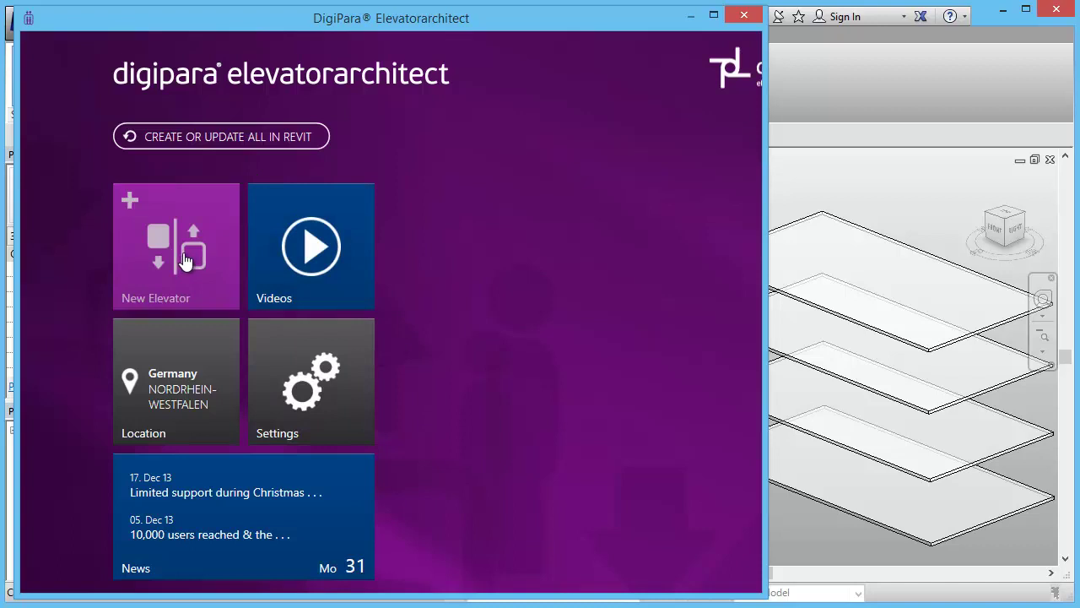
click(186, 260)
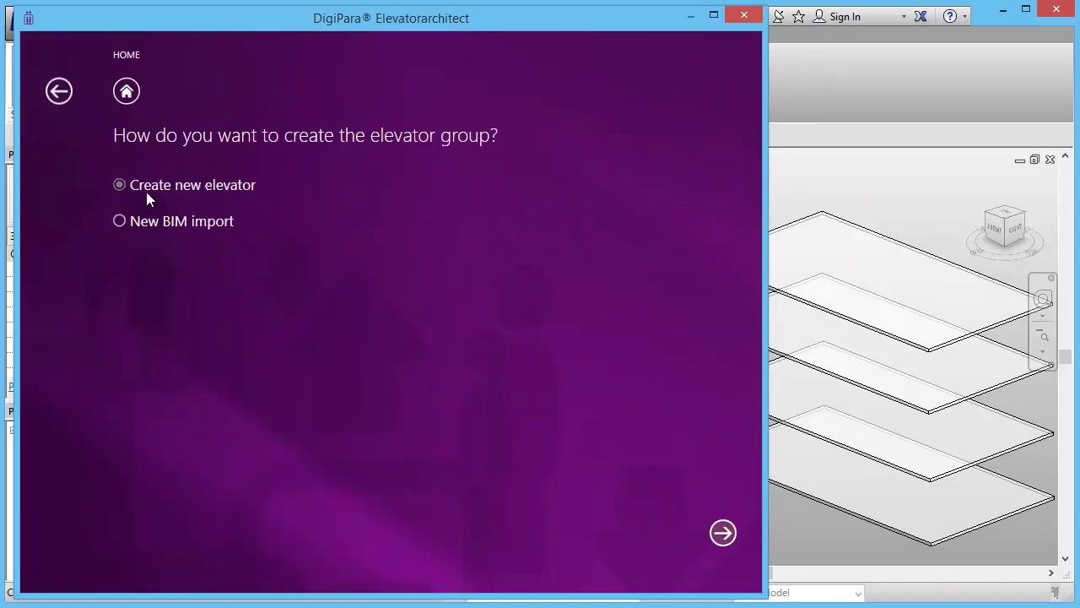
click(724, 532)
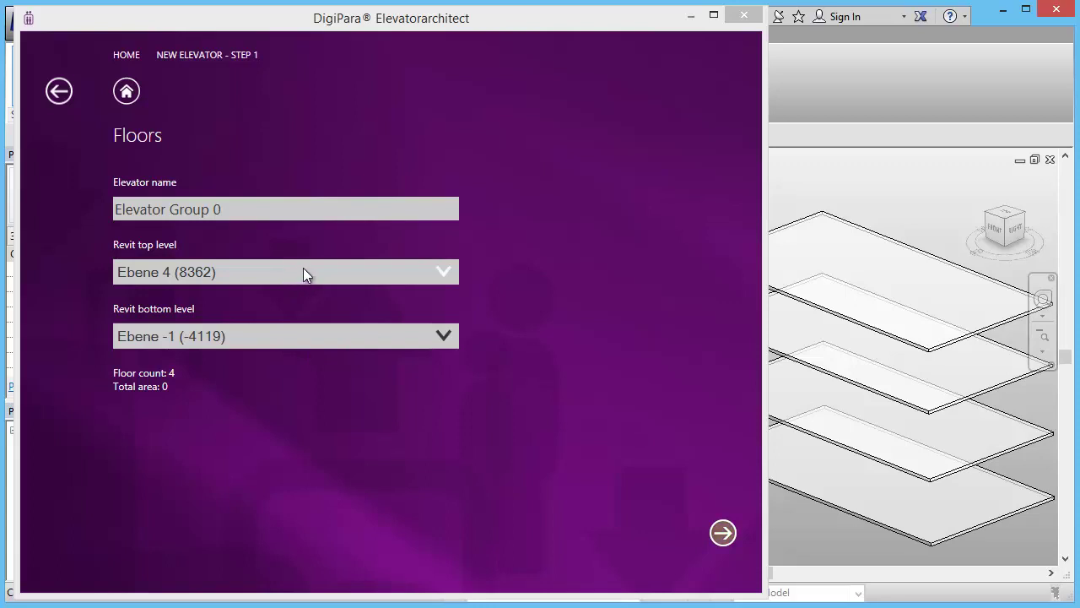
Define Elevator Group 0 from Ebene -1 to Ebene 4 with manual solution modelling, 1 car, payload 1000, location X 0, Y 0 and angle 0
click(442, 271)
click(441, 270)
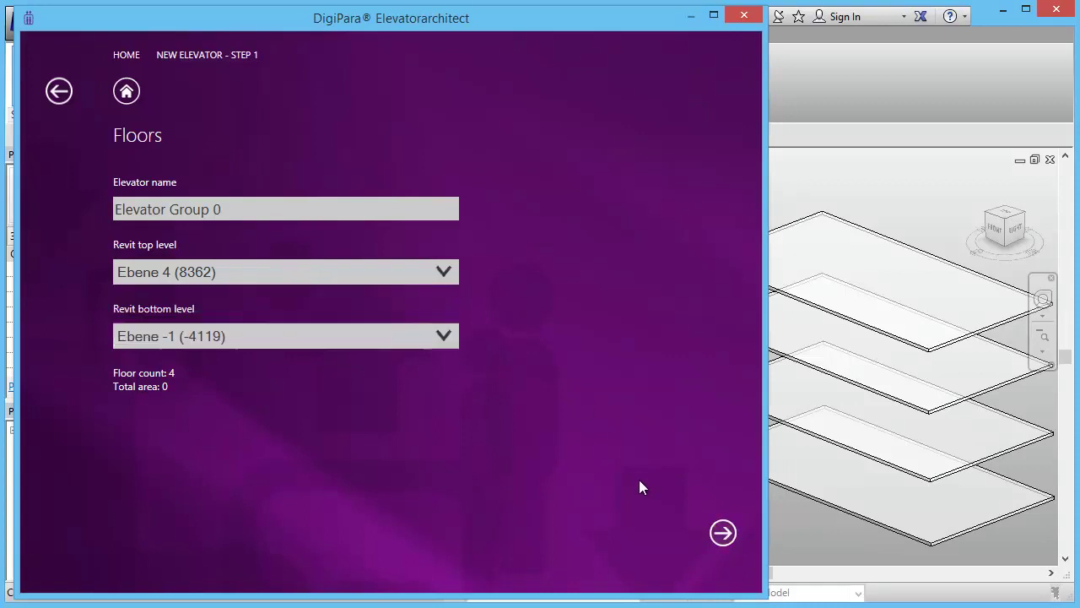
click(723, 533)
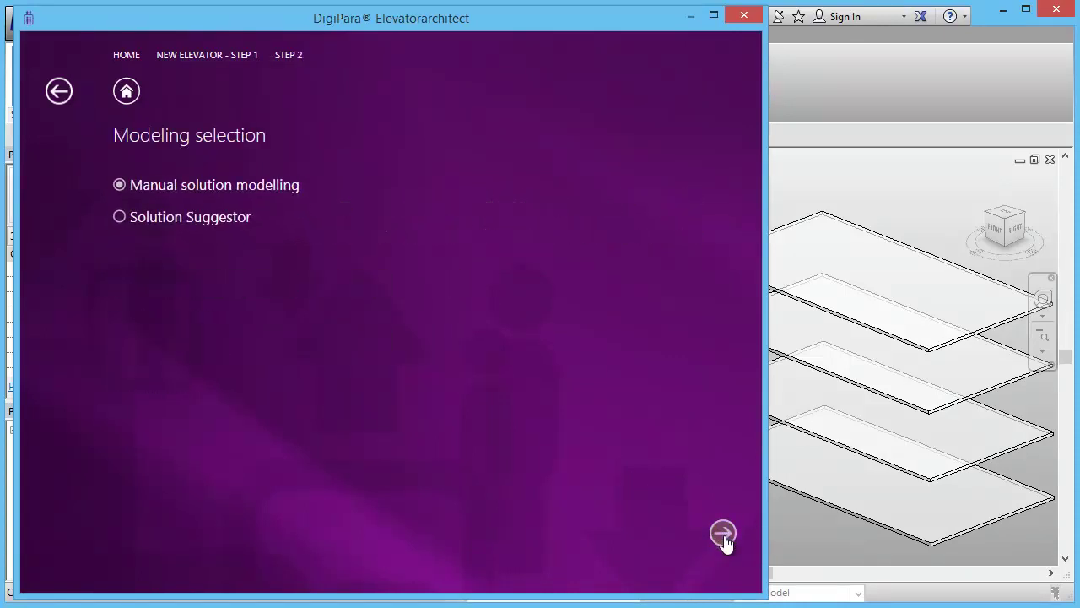
click(723, 534)
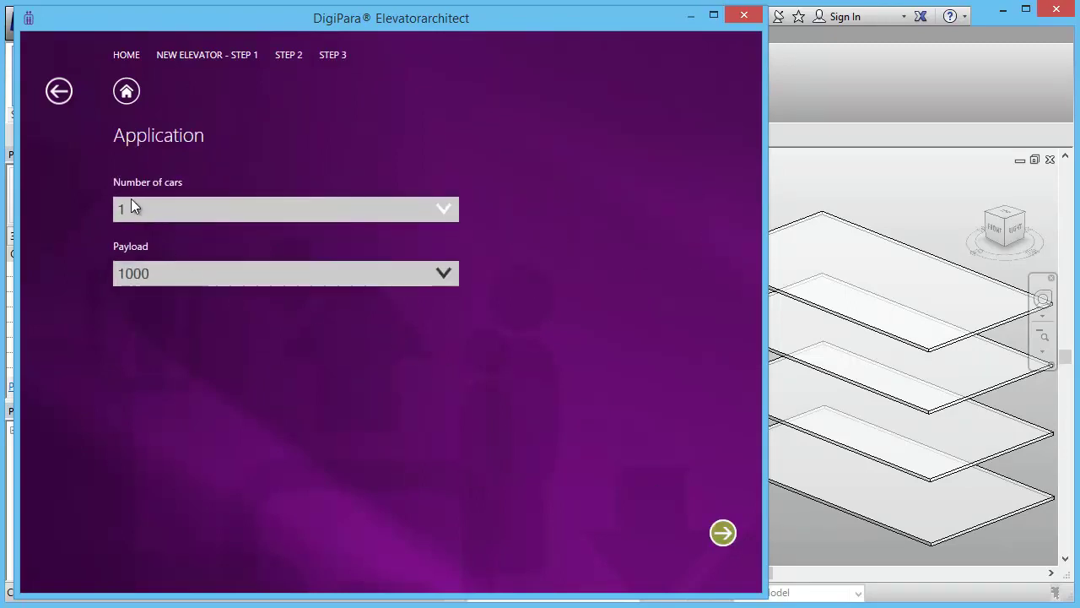
click(724, 534)
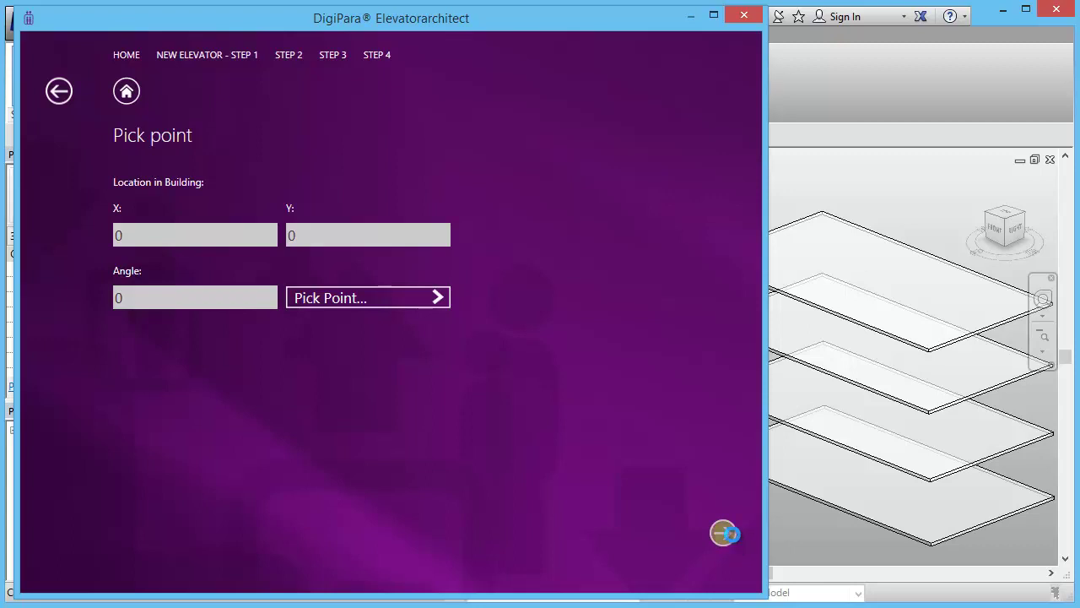
click(746, 542)
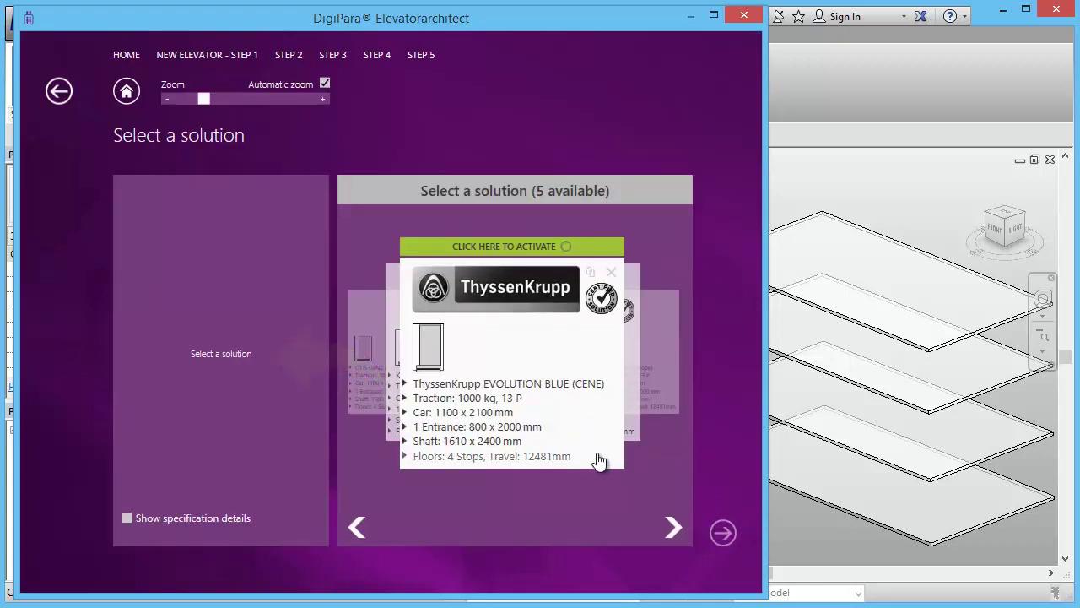
Choose the ThyssenKrupp EVOLUTION BLUE (CENE) solution, generate the elevator in the Revit project and close Elevatorarchitect
click(514, 247)
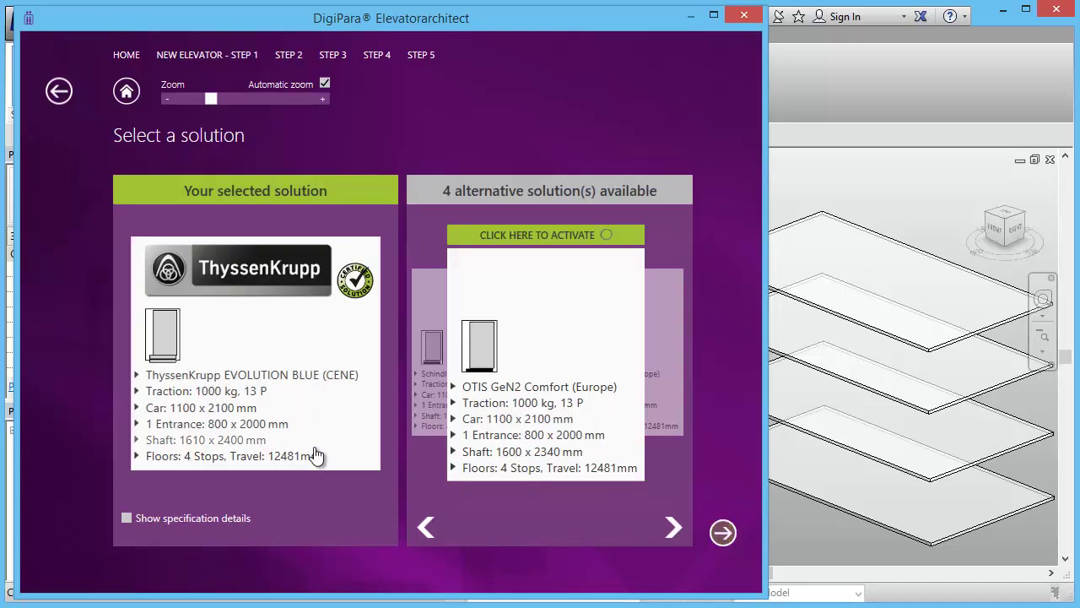
click(723, 533)
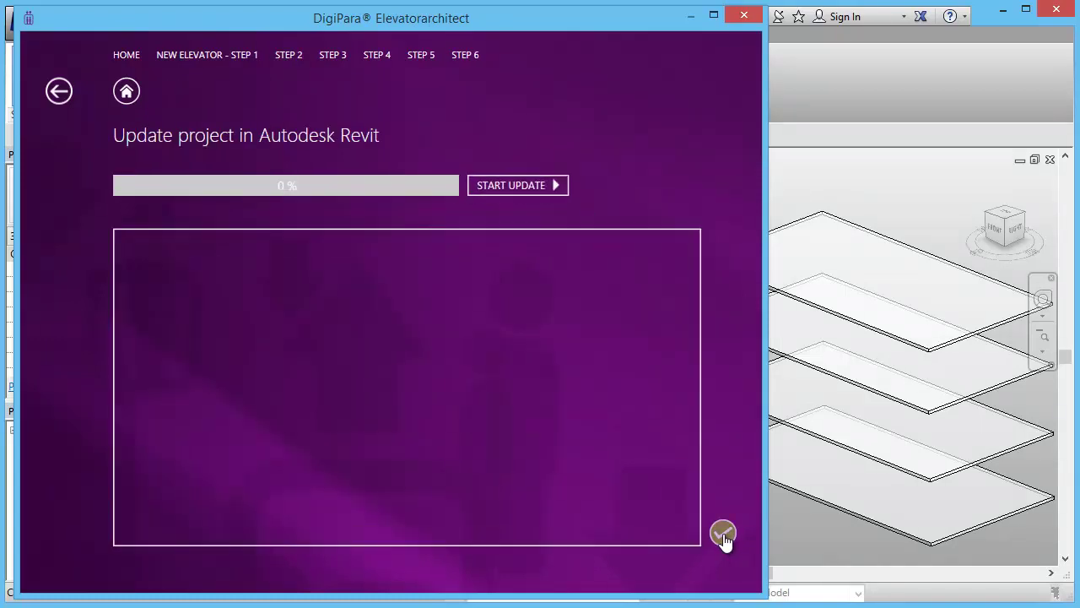
click(512, 188)
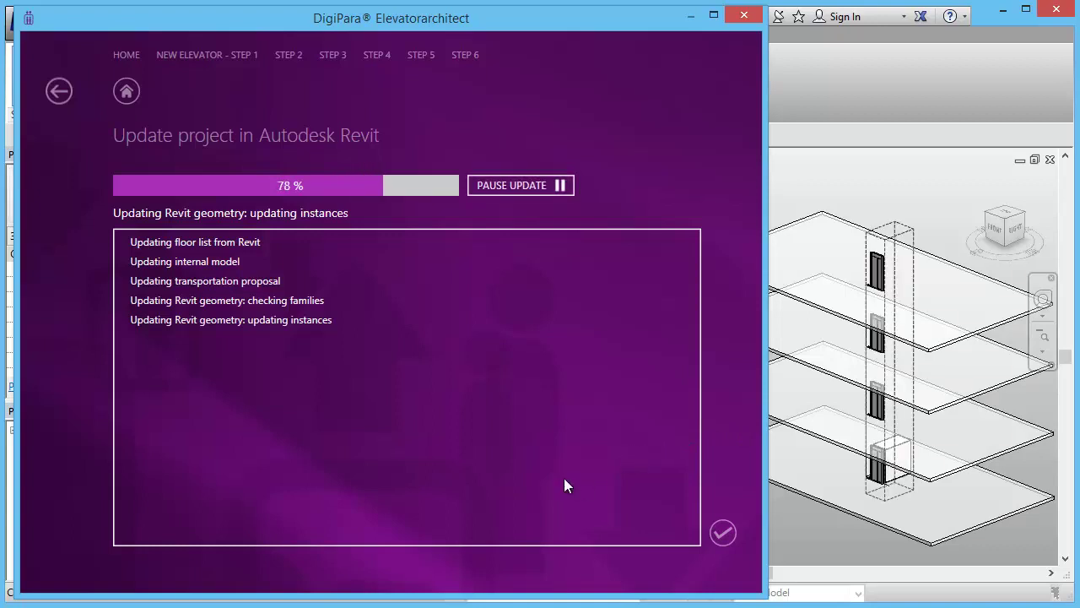
click(724, 533)
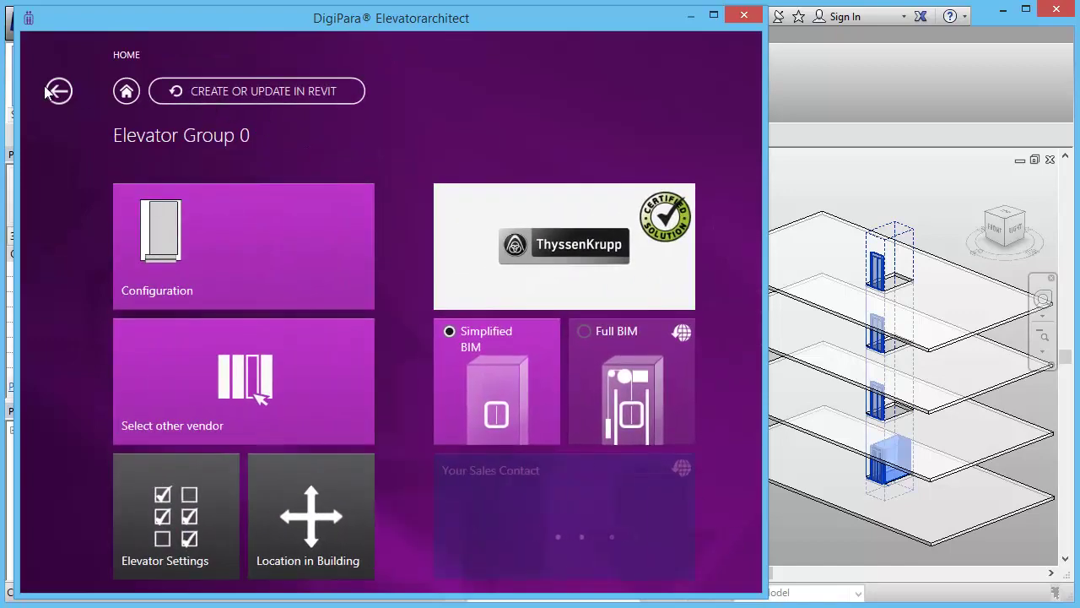
click(59, 94)
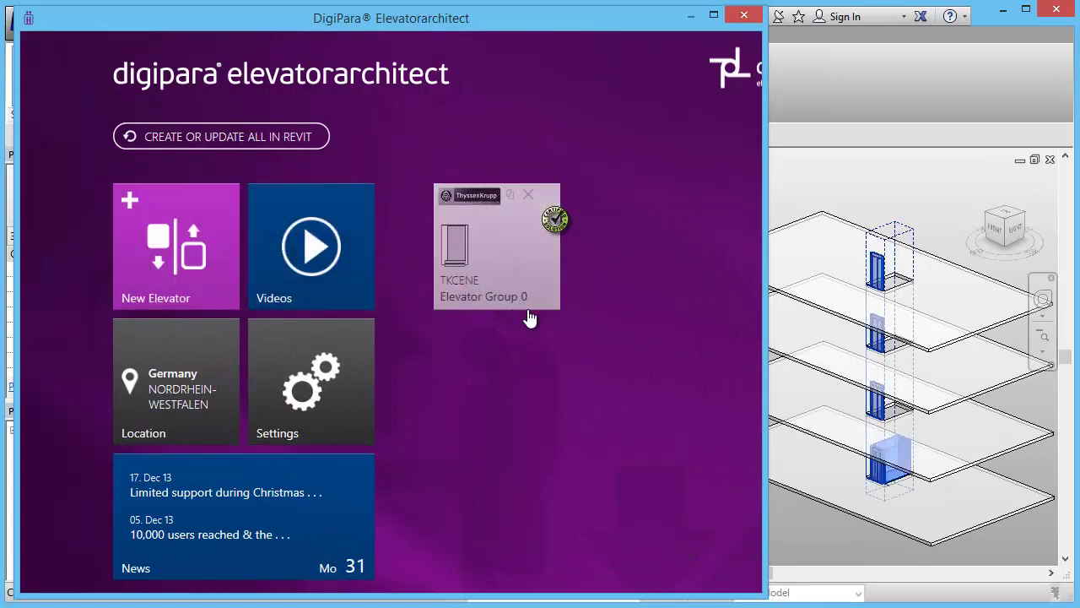
click(743, 17)
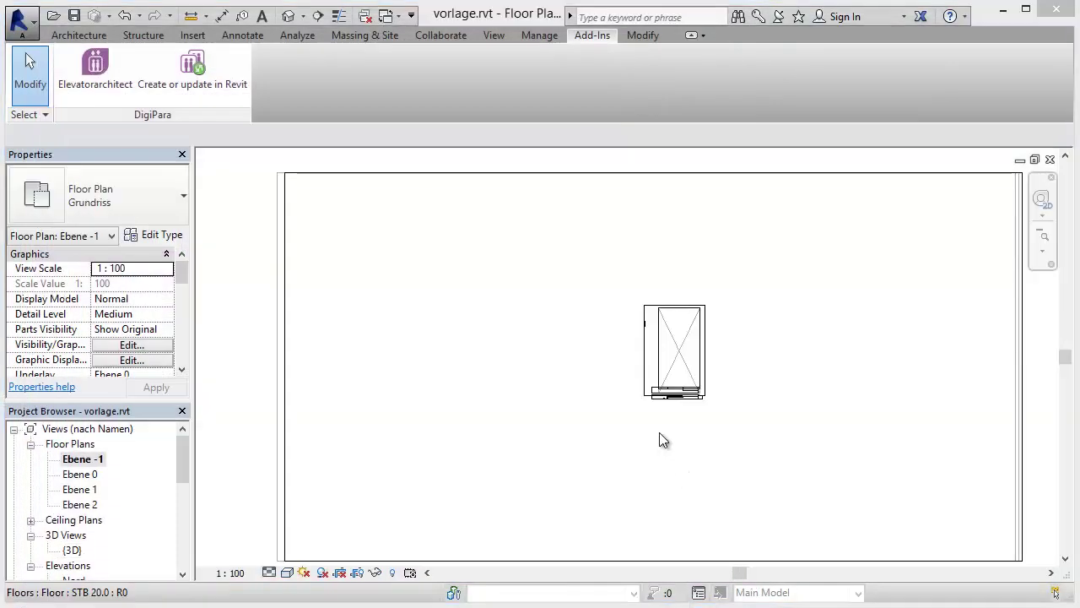
Move the elevator's coordinate system marker well to the left of the shaft in the Ebene -1 floor plan
scroll(661, 430, up, 3)
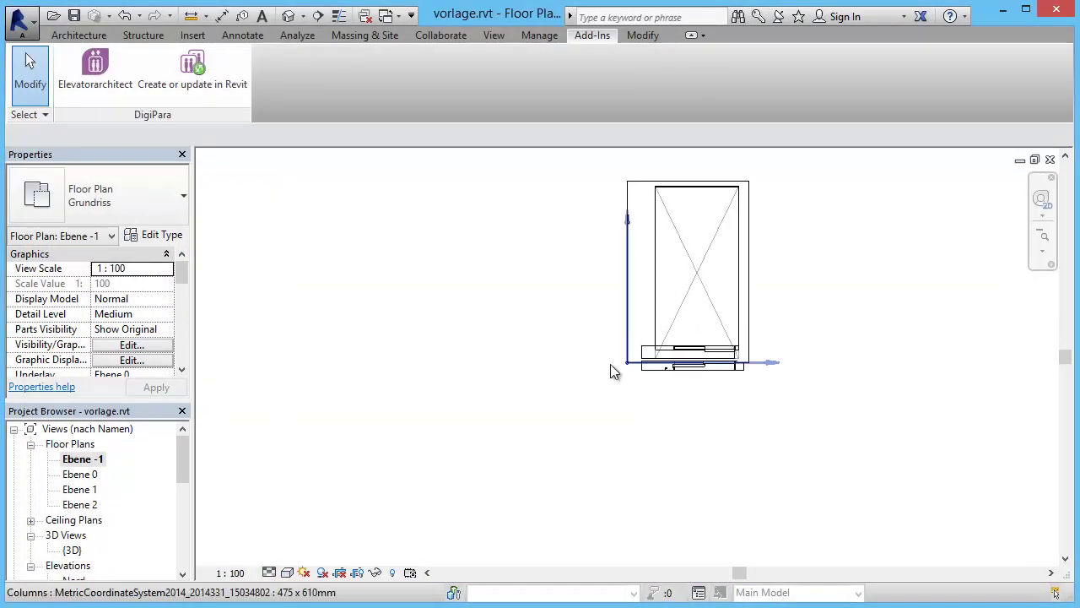
click(662, 382)
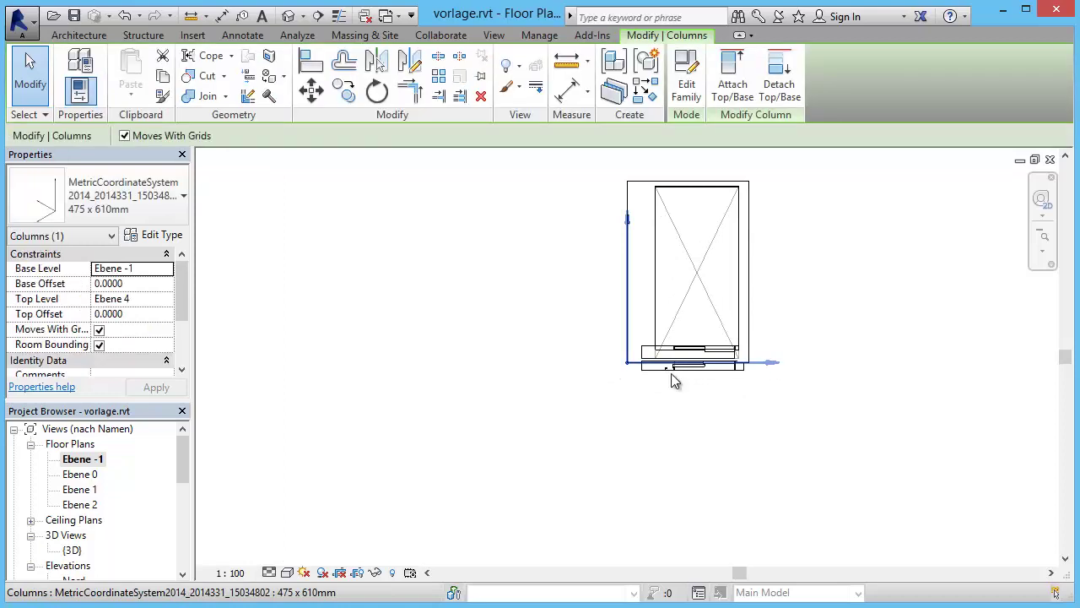
drag(622, 378, 299, 371)
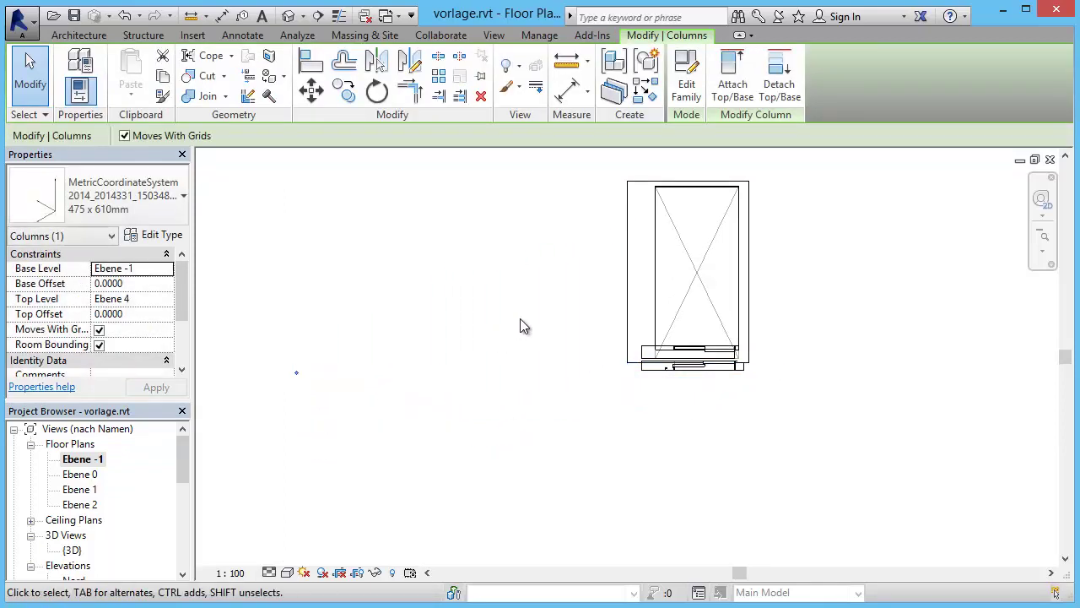
Rotate the moved coordinate system marker counterclockwise about its origin
click(378, 91)
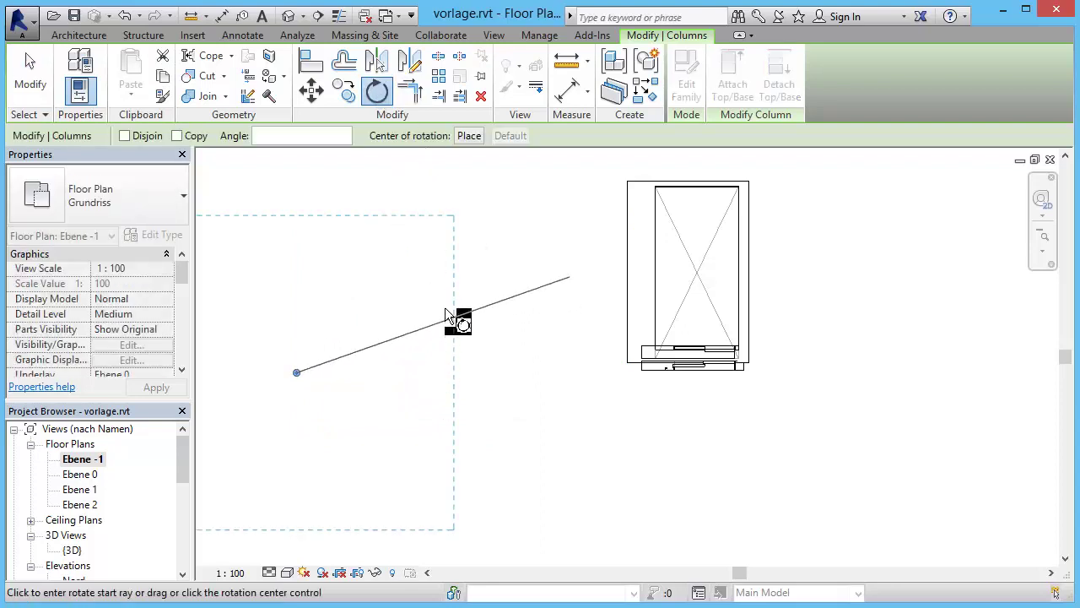
click(450, 303)
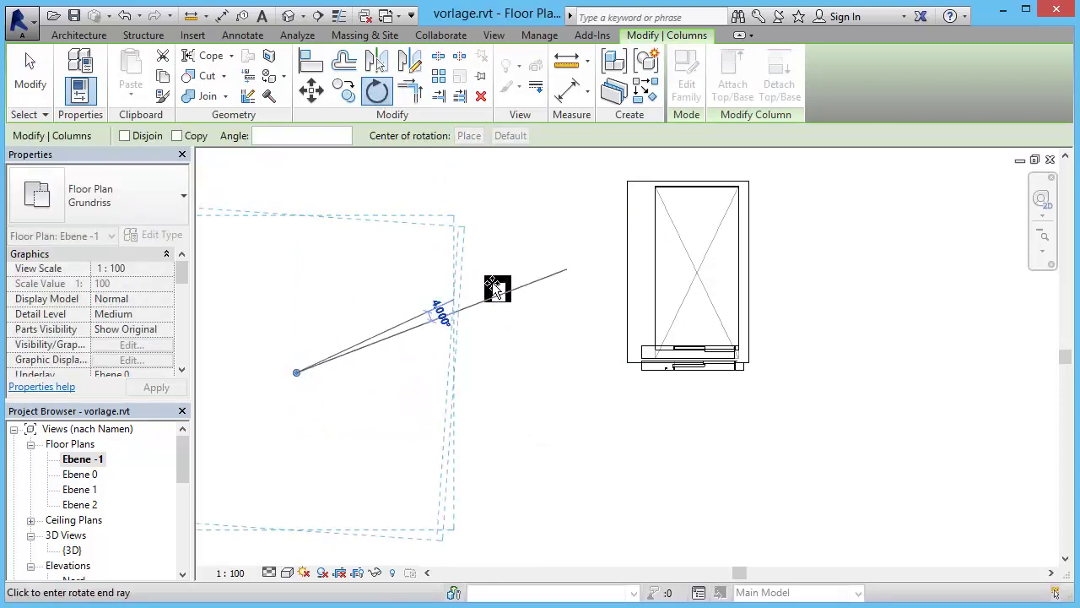
click(413, 222)
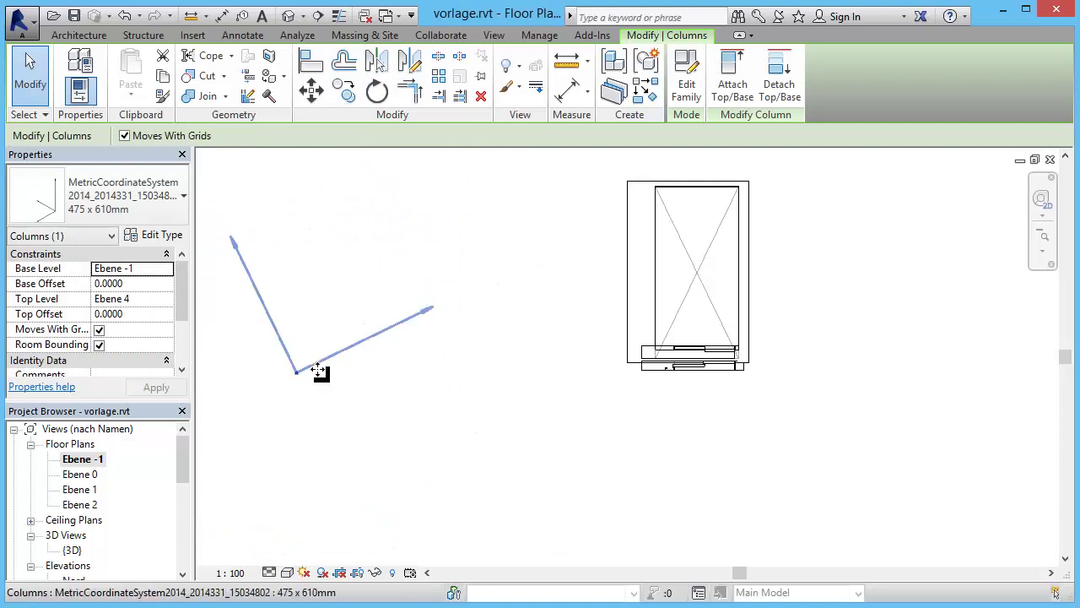
Update the elevator in Revit to match the moved and rotated coordinate system
click(593, 34)
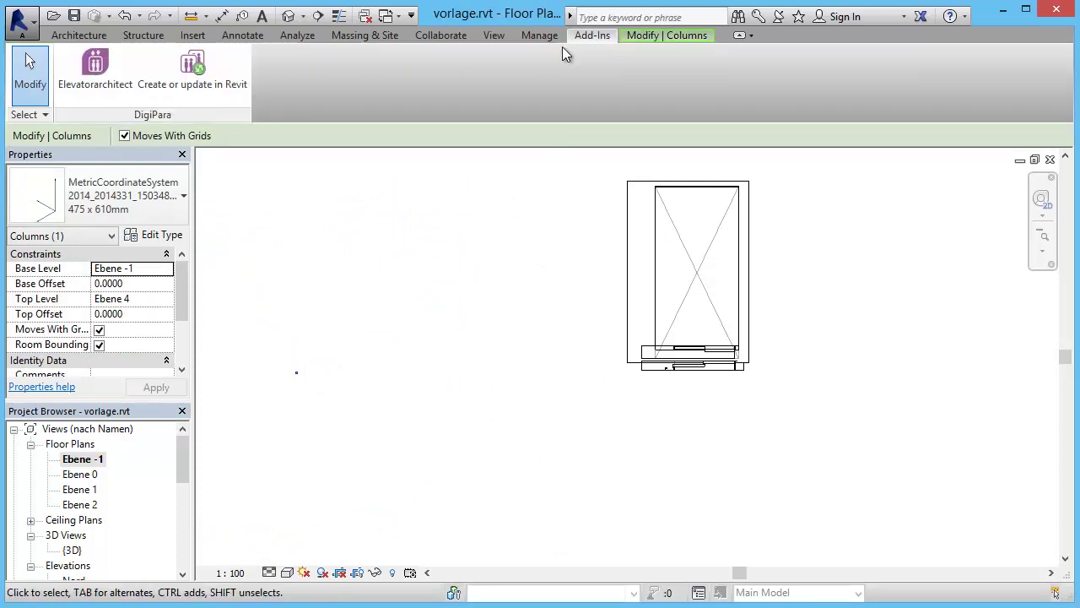
click(202, 80)
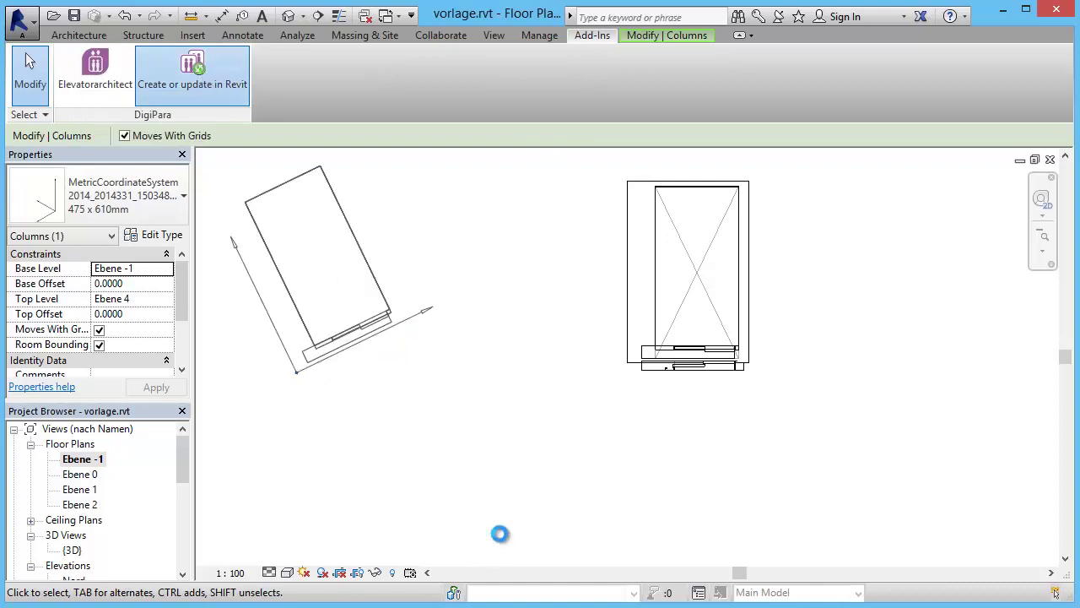
scroll(531, 473, down, 4)
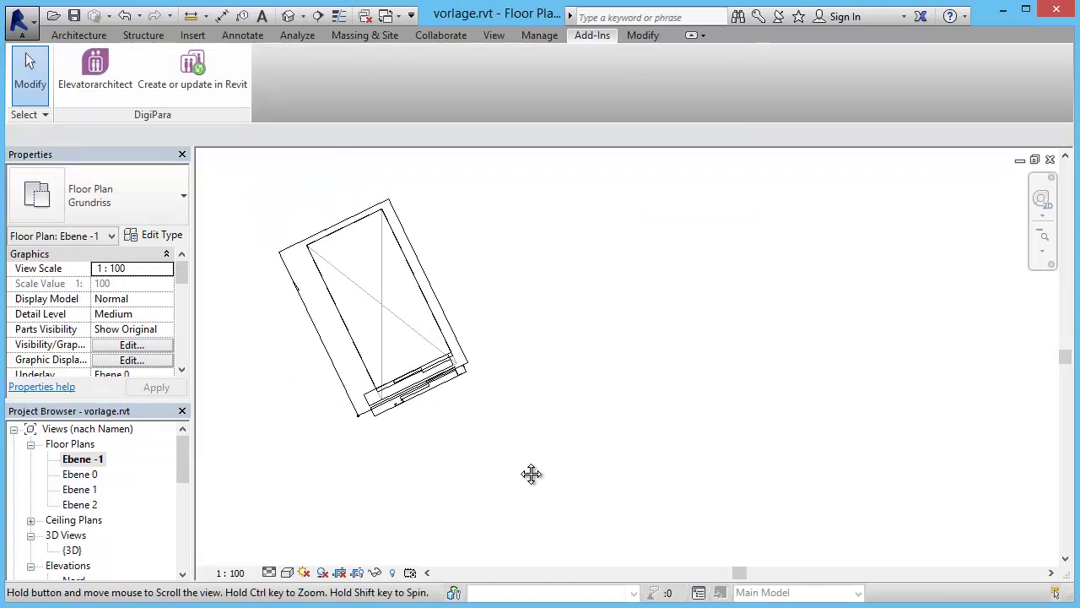
middle_drag(520, 458, 447, 408)
scroll(450, 404, down, 1)
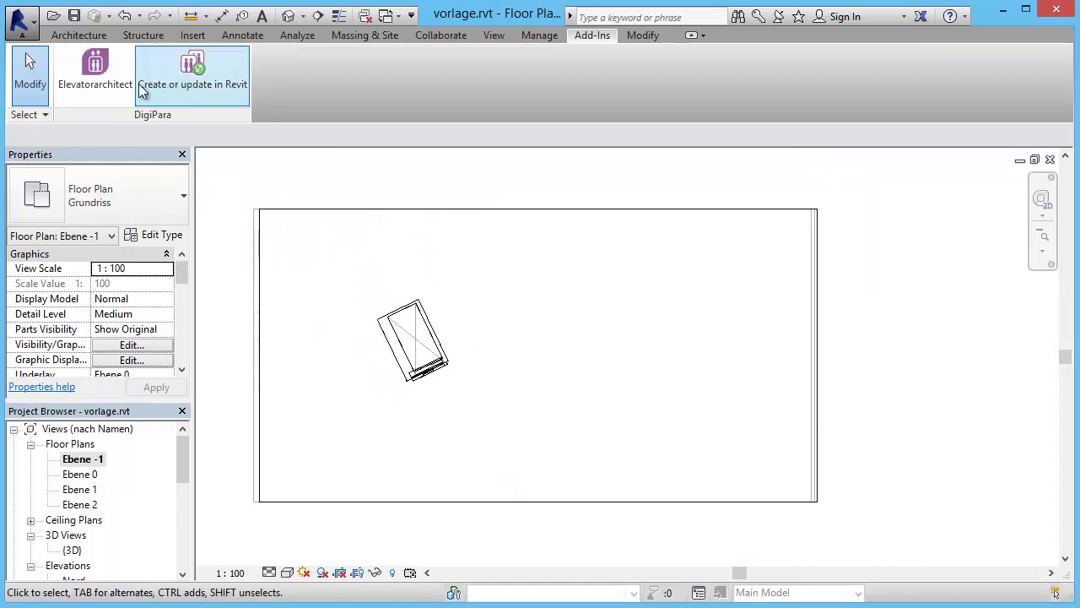
Start a second new elevator in Elevatorarchitect, Elevator Group 1, from Ebene -1 to Ebene 4 with manual solution modelling
click(95, 75)
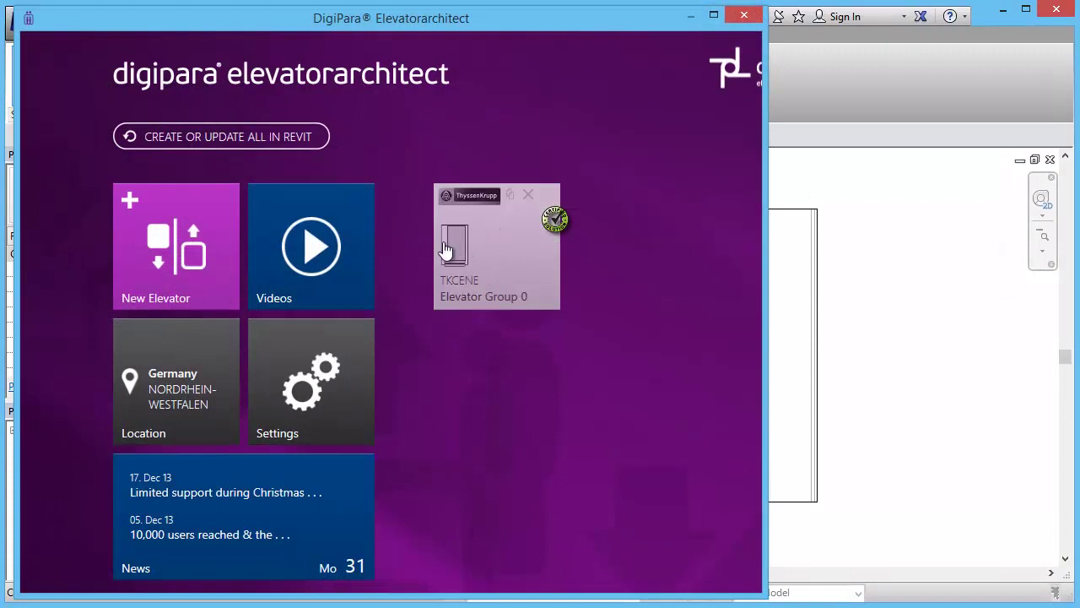
click(189, 267)
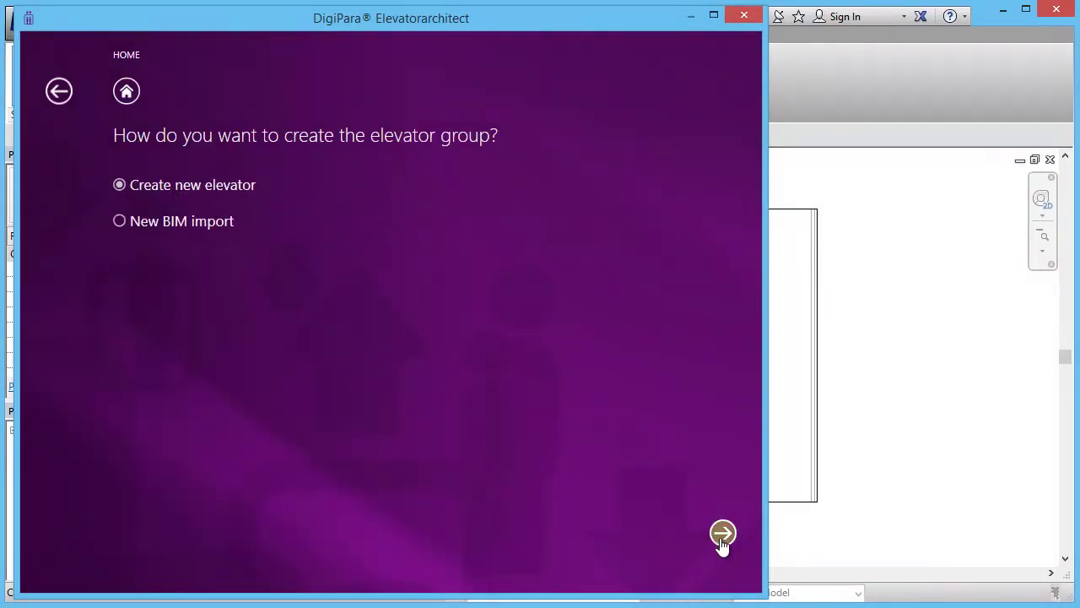
click(723, 532)
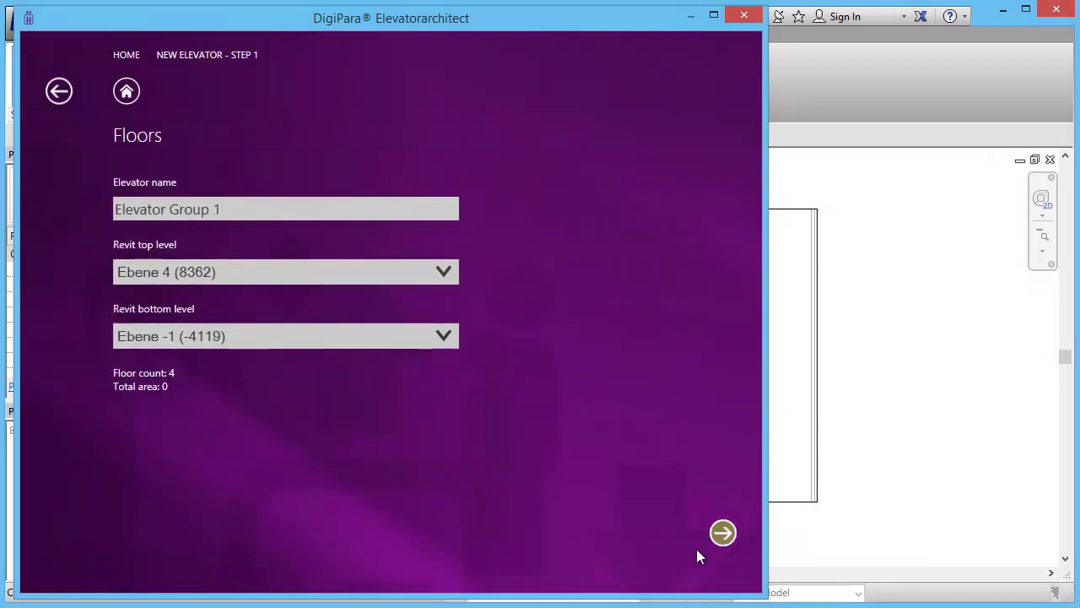
click(719, 534)
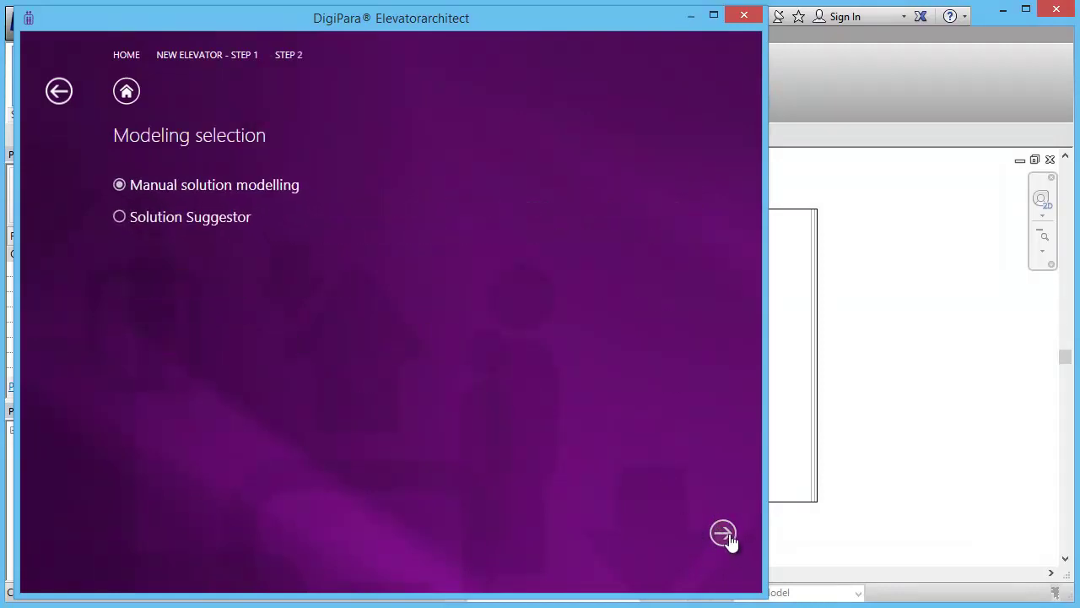
click(724, 534)
Set Elevator Group 1 to 2 cars with a payload of 630
click(422, 211)
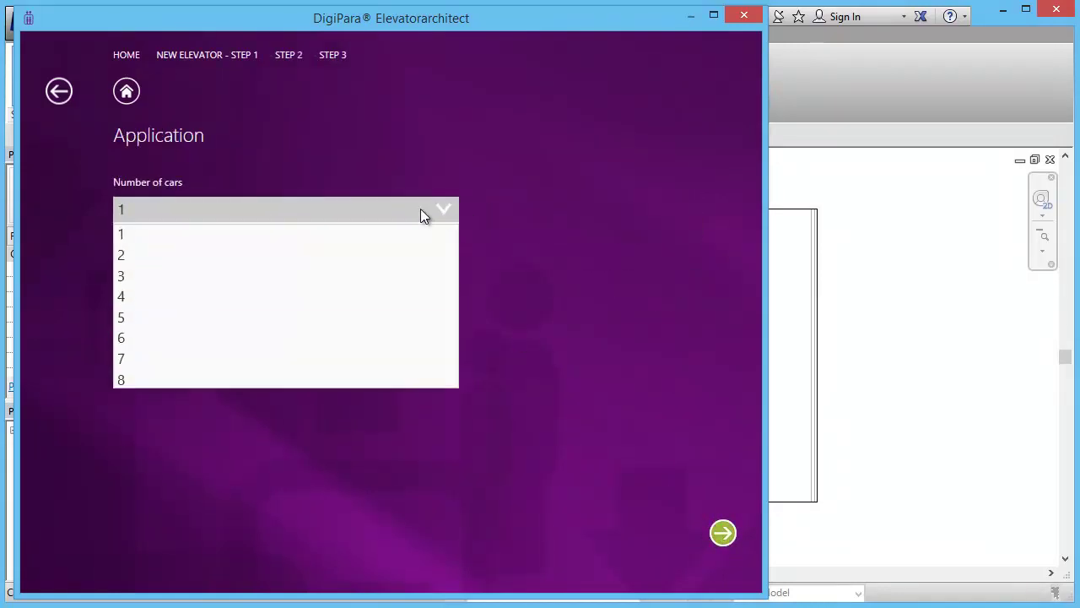
click(135, 257)
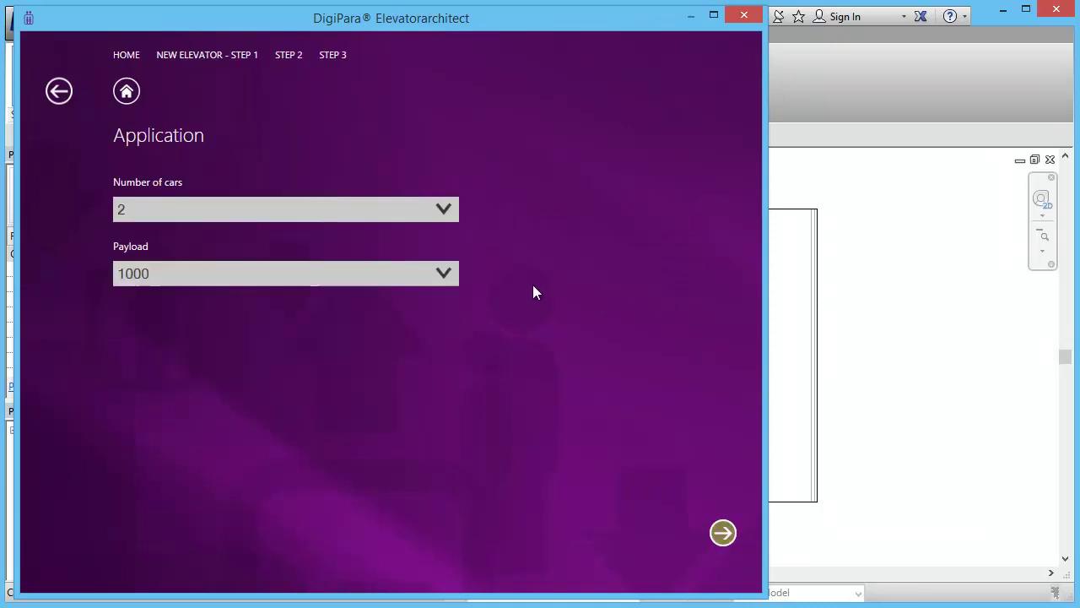
click(448, 276)
scroll(211, 435, up, 2)
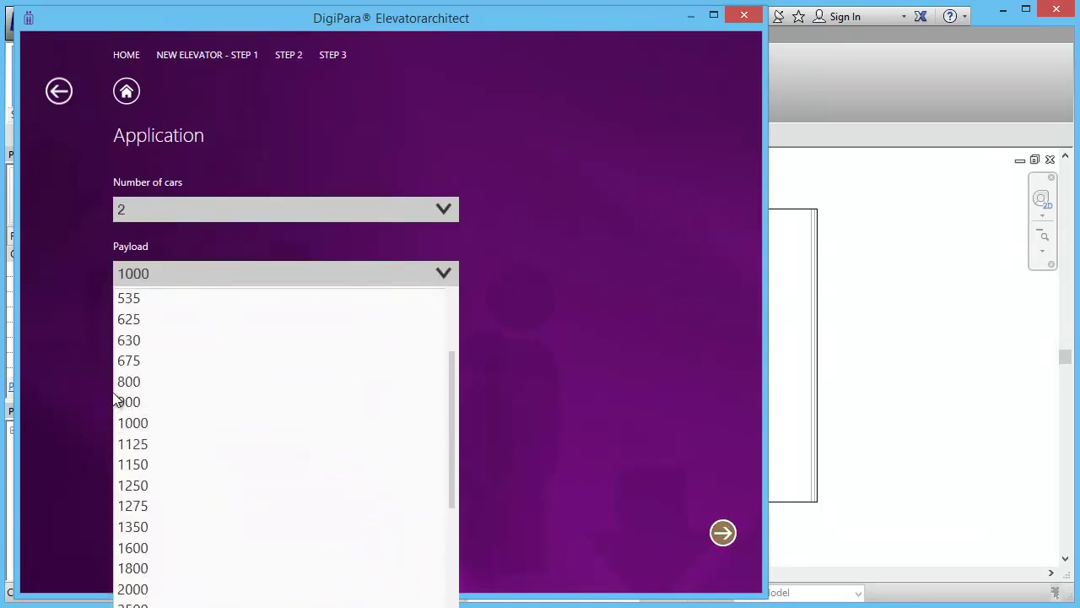
click(131, 340)
click(723, 533)
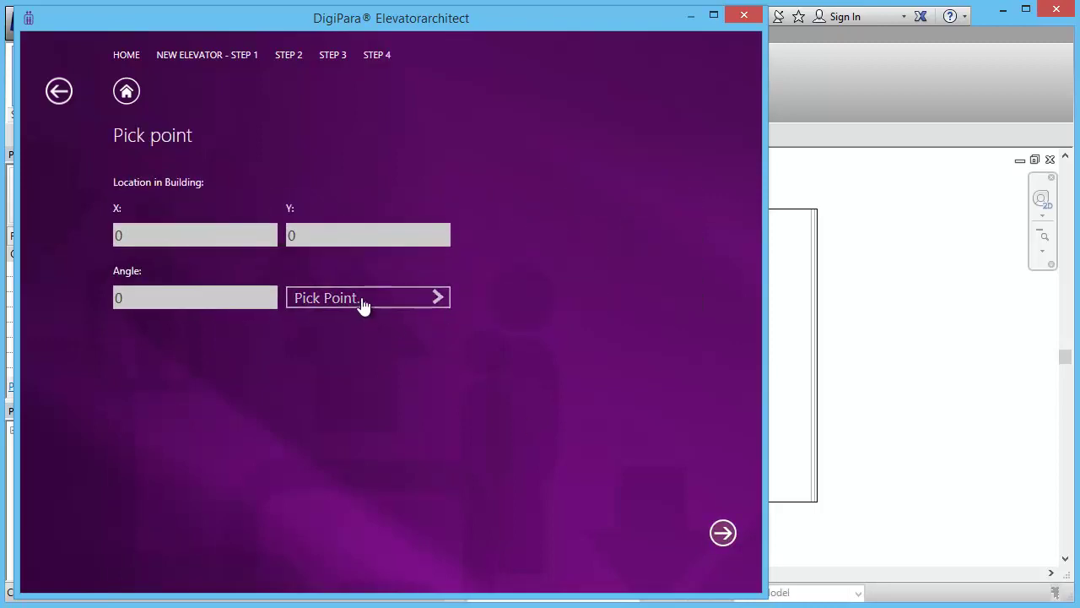
Place Elevator Group 1 at a picked point in the plan's open area beside the first elevator, at about X 1848, Y 670
click(363, 304)
click(567, 349)
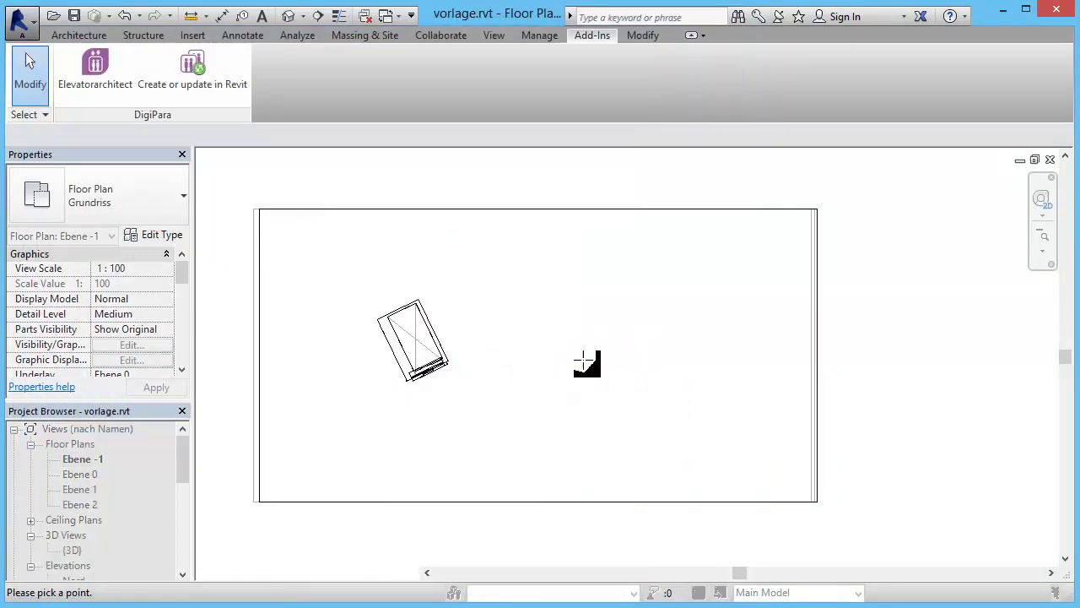
click(582, 363)
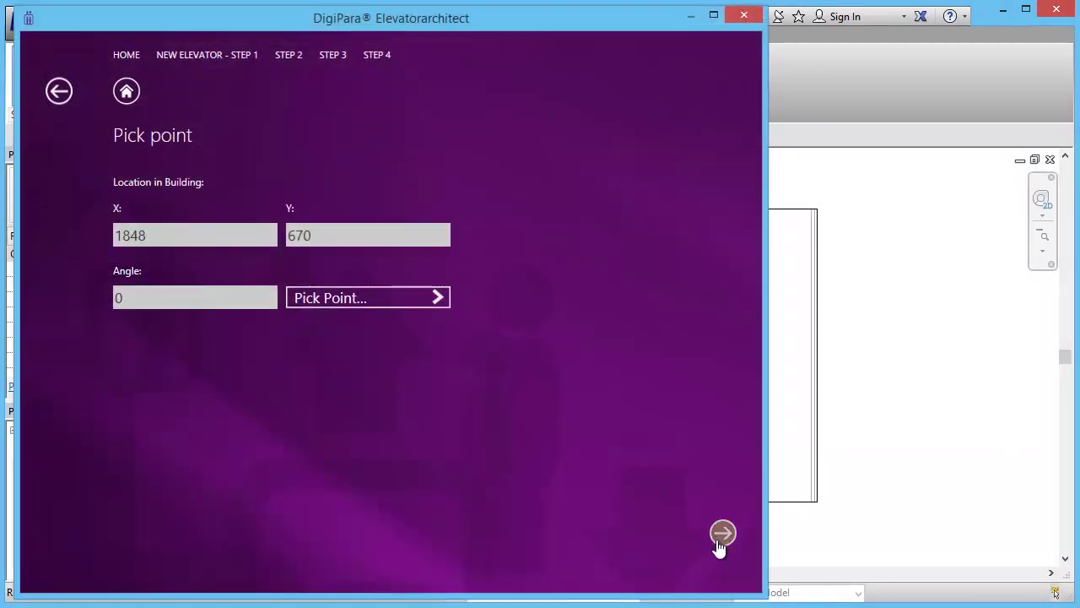
click(717, 536)
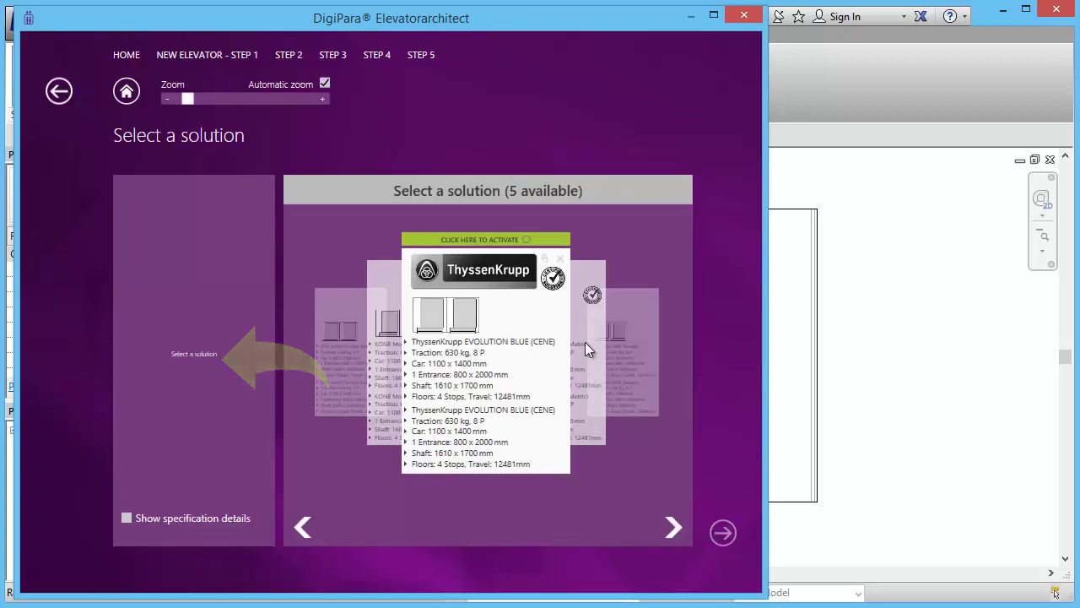
Select the Schindler 7000 TRD (Metric) solution for Elevator Group 1
click(674, 530)
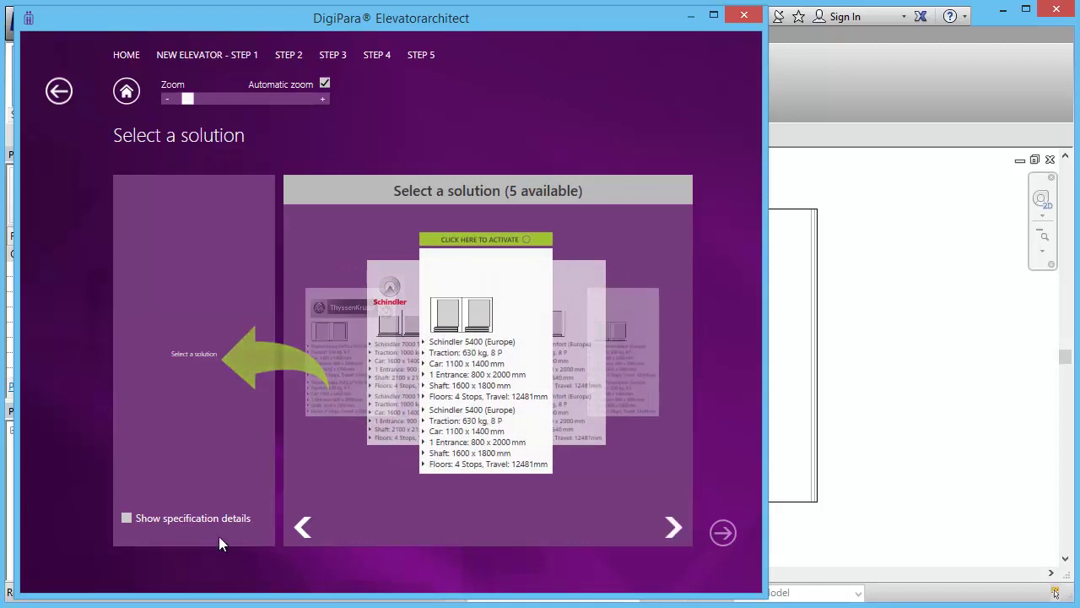
click(302, 529)
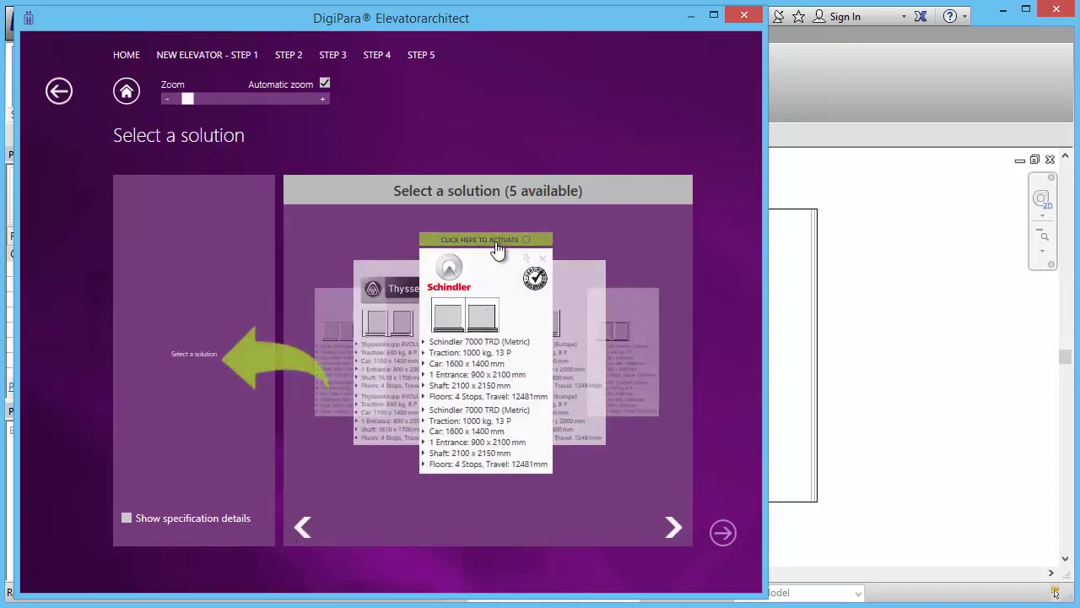
click(498, 242)
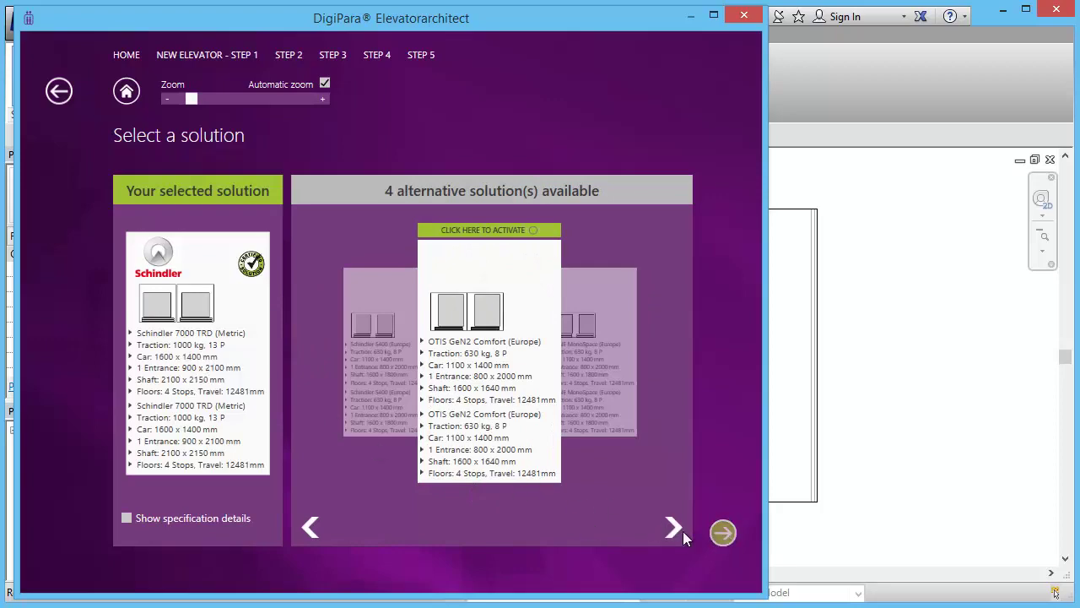
click(724, 533)
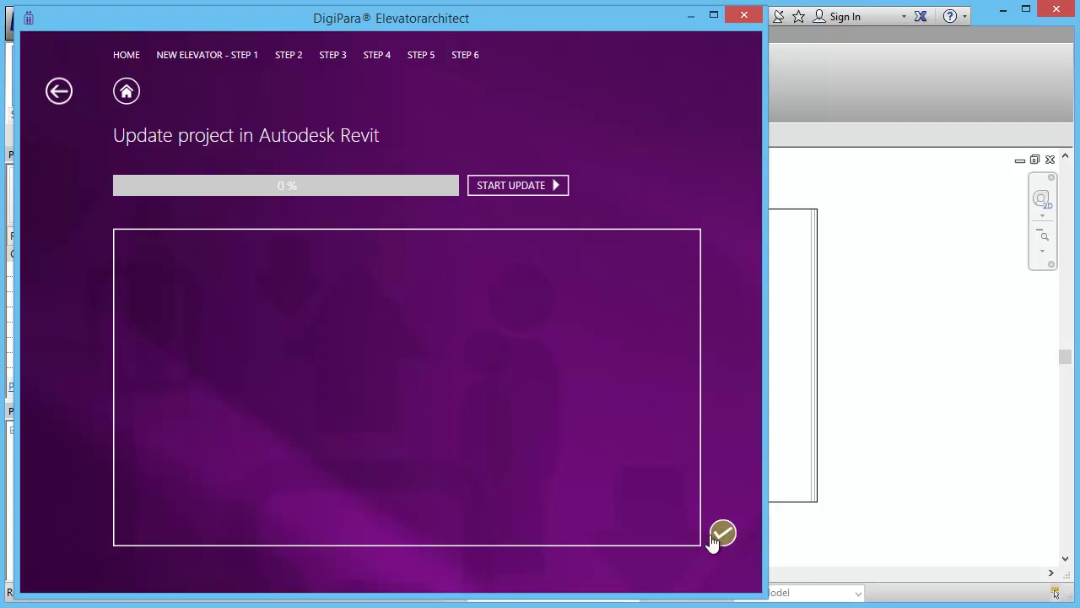
Create Elevator Group 1 in the Revit project and close Elevatorarchitect
click(715, 537)
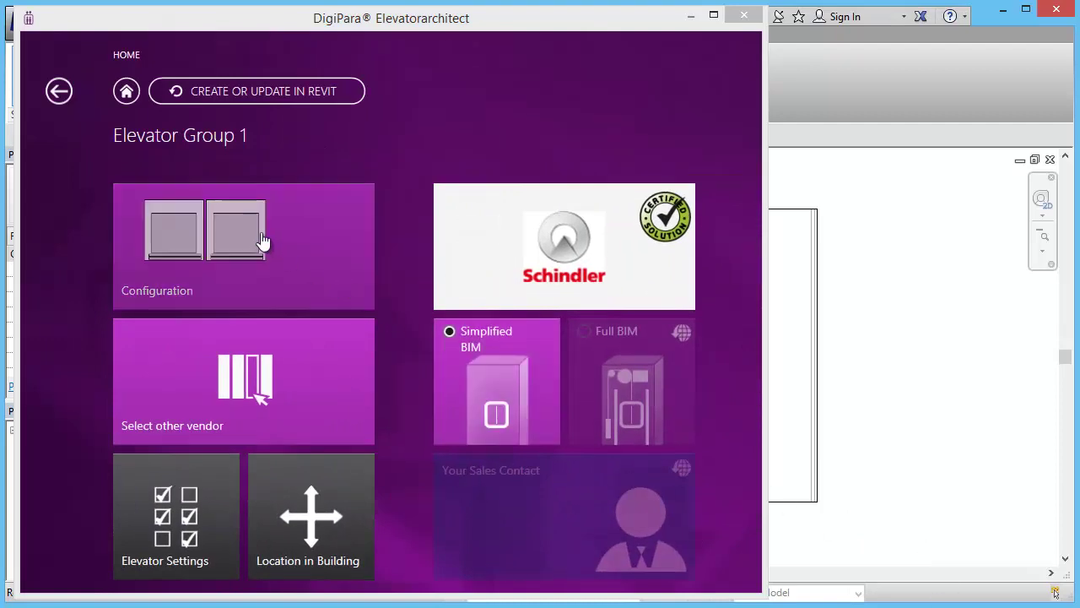
click(137, 99)
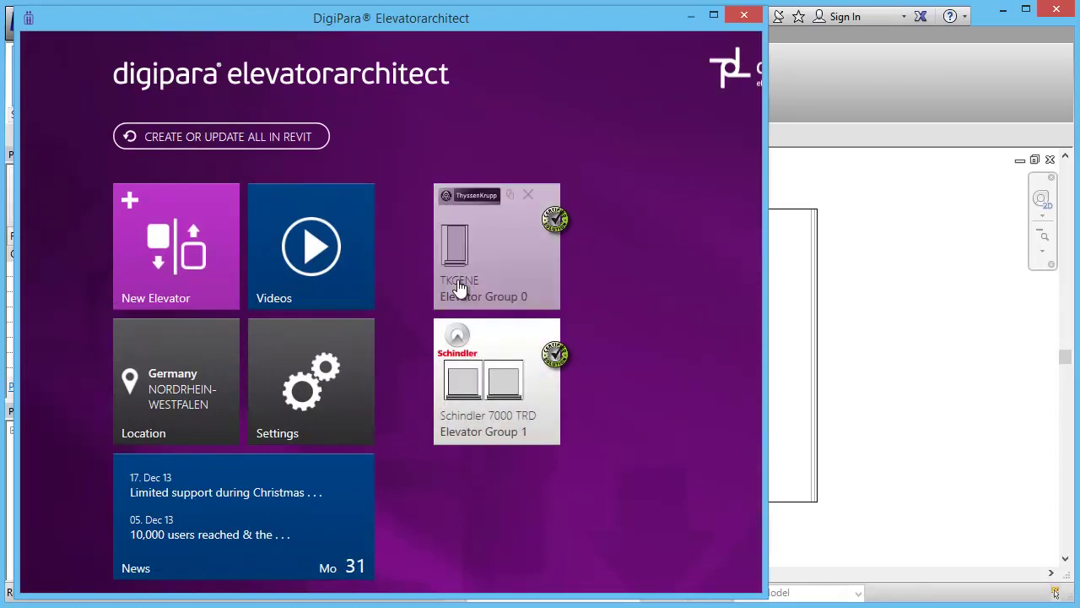
click(745, 19)
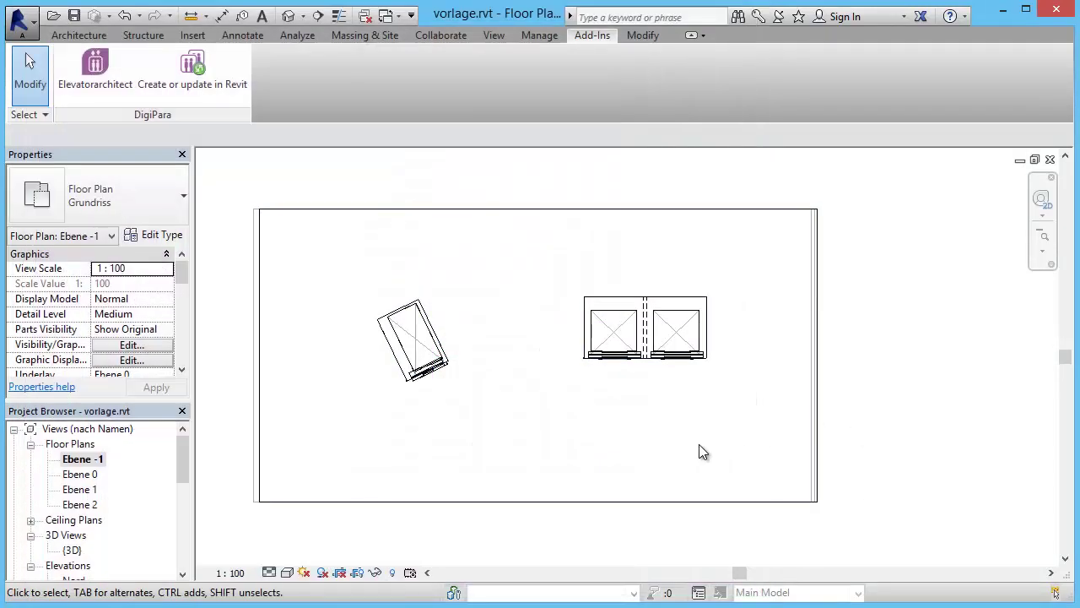
Examine the floor plan and the levels Ebene 2 and Ebene 1 in the Süd elevation
mouse_move(490, 380)
middle_down()
mouse_move(540, 434)
mouse_move(495, 400)
middle_up()
scroll(494, 397, up, 2)
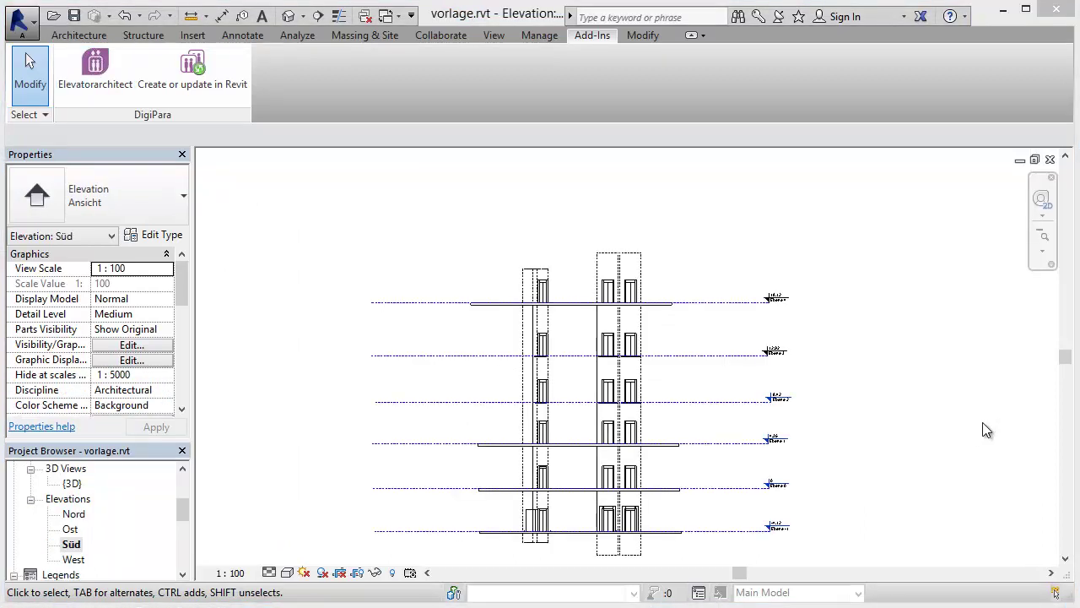
click(728, 401)
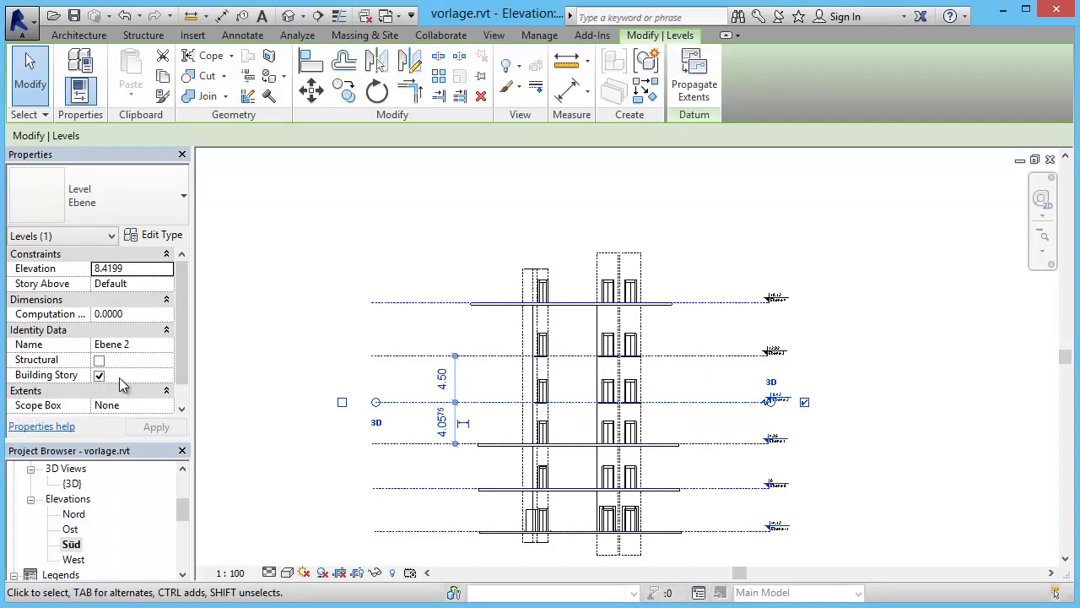
click(719, 443)
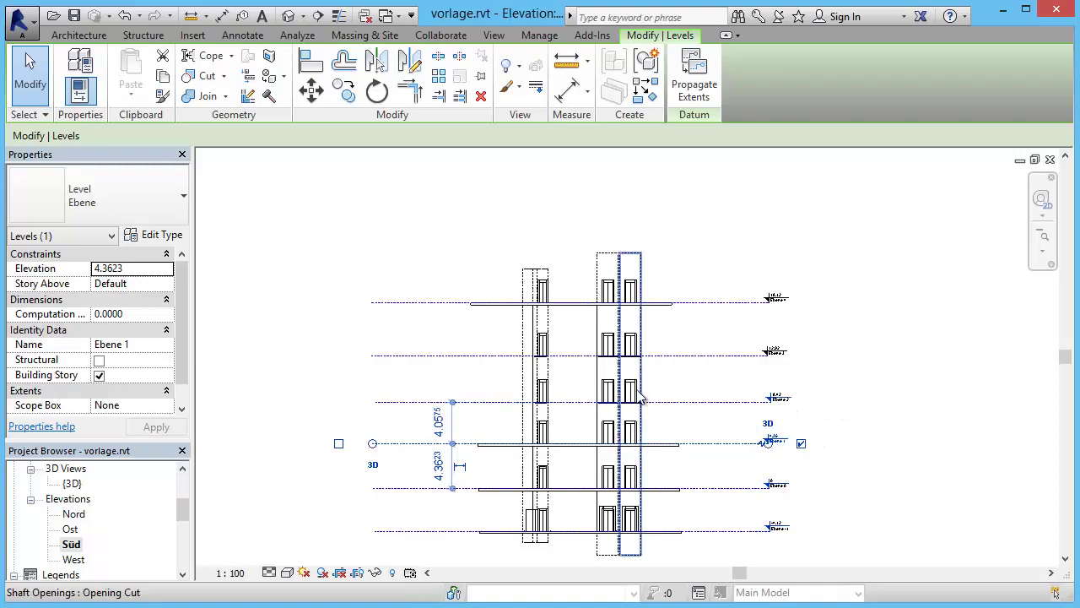
In Elevator Group 1, disable the front stops at Ebene 2 and Ebene 1 for the first car and Ebene 0 for the second, and update Revit
click(591, 35)
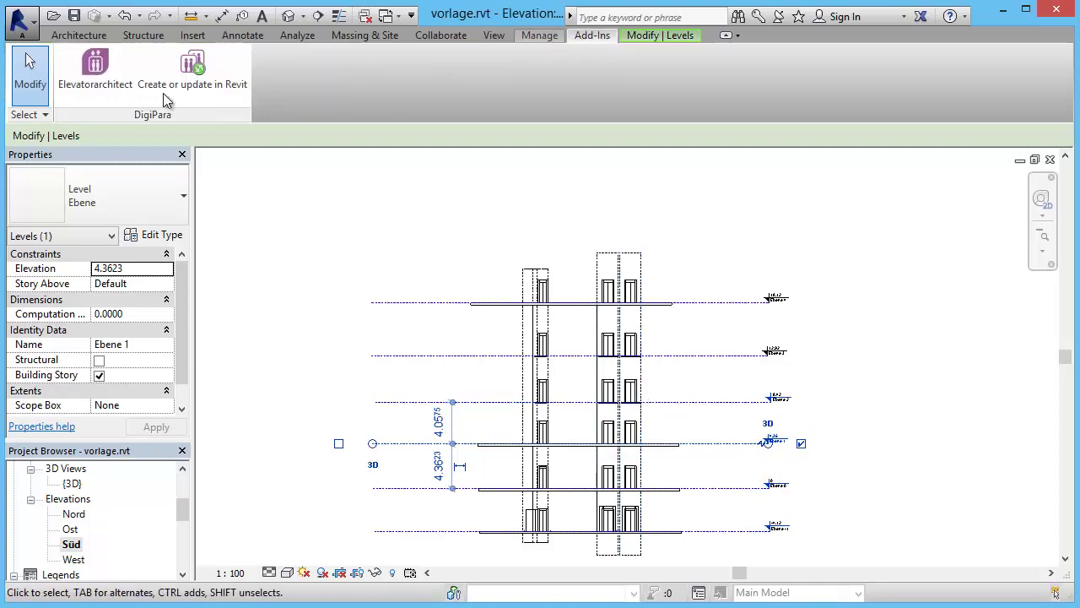
click(96, 72)
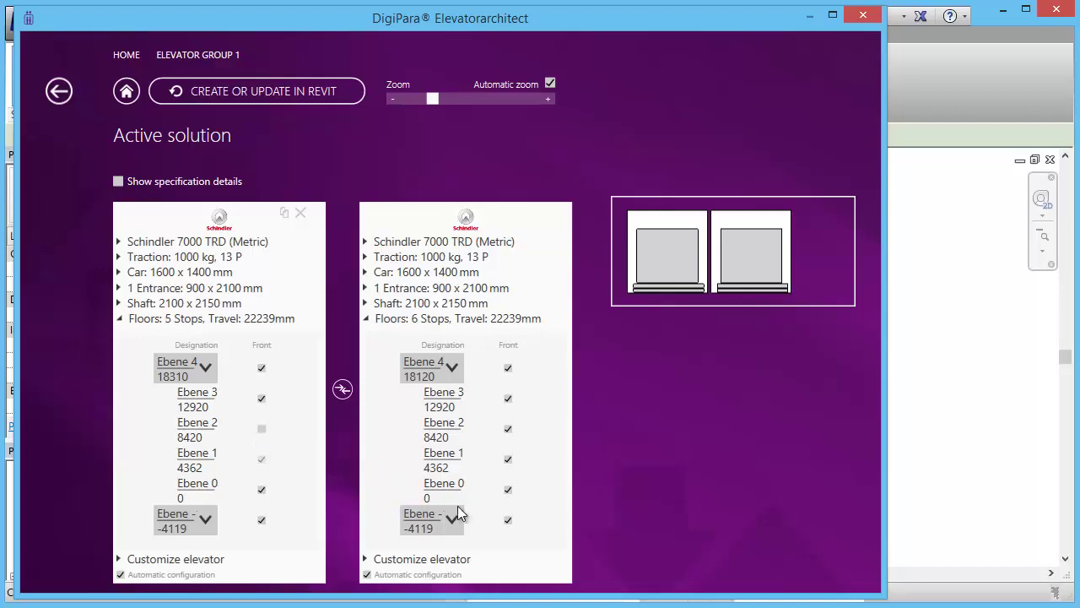
click(508, 490)
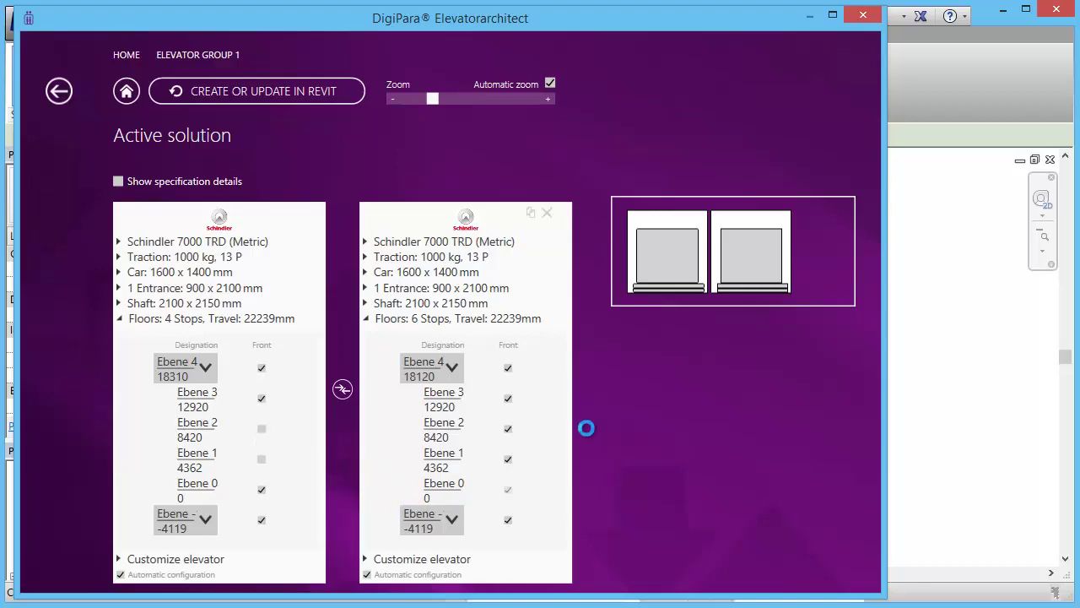
click(865, 17)
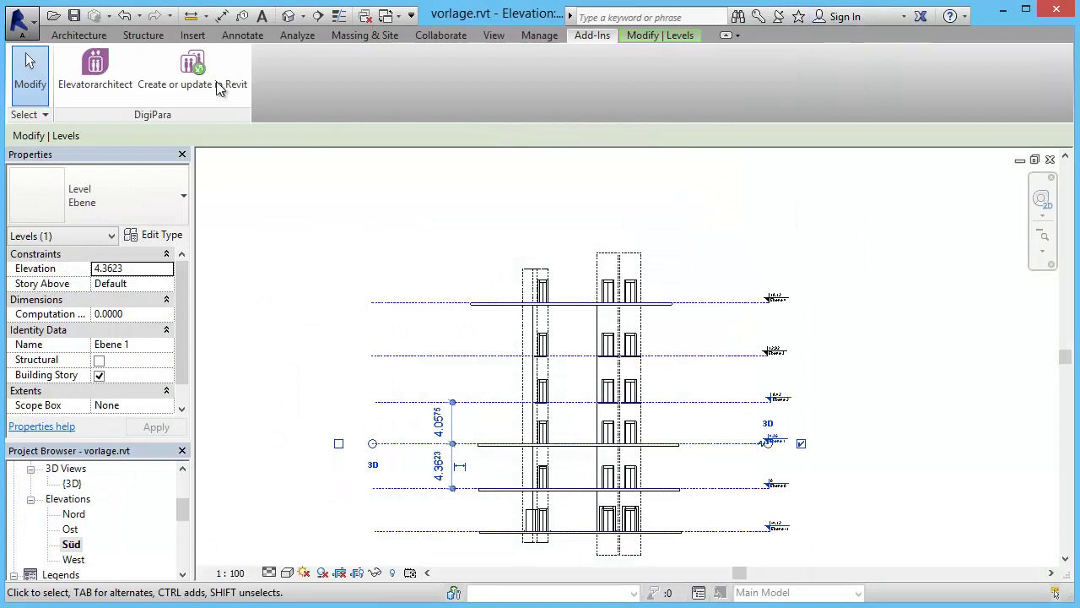
click(217, 87)
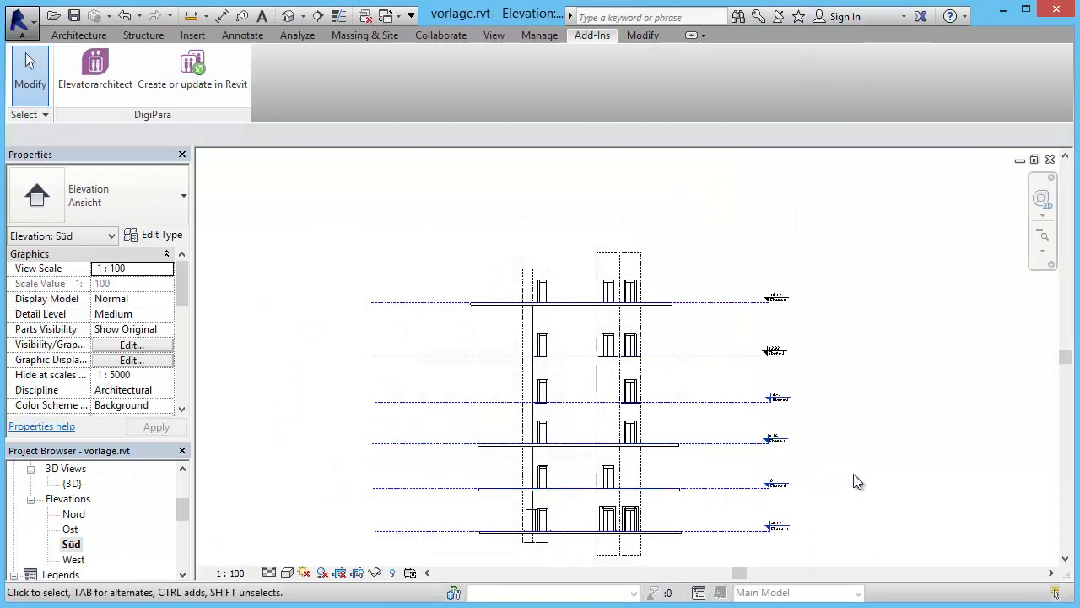
Move the two uppermost levels up together so the lower one lies about 12.8 m above Ebene 2
drag(857, 366, 699, 269)
drag(726, 302, 729, 218)
click(836, 304)
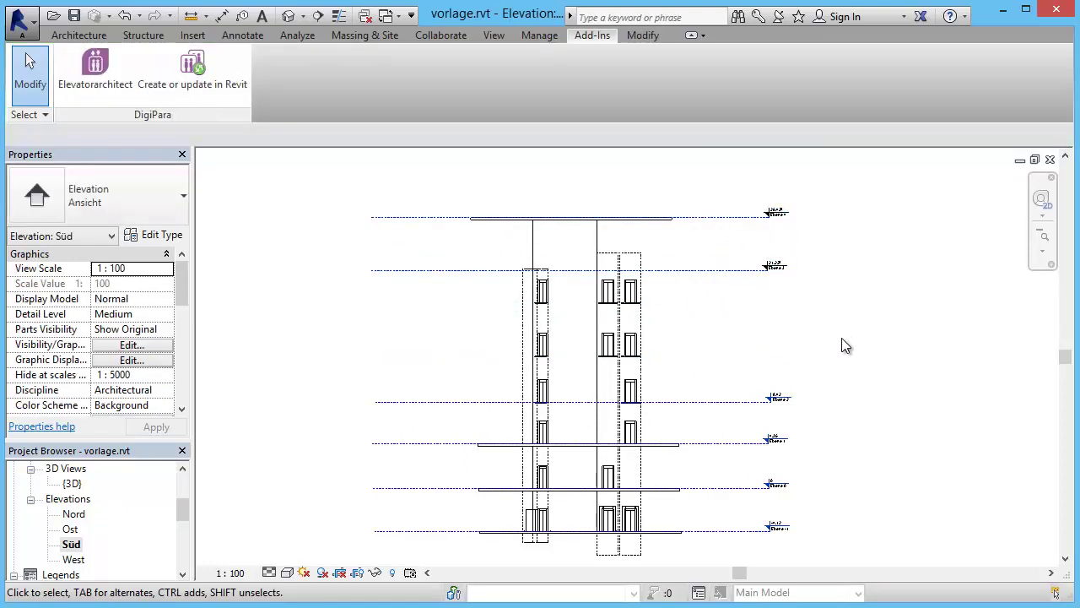
Copy level Ebene 2 upward by 6.00 m to add another level in the Süd elevation
drag(814, 414, 685, 384)
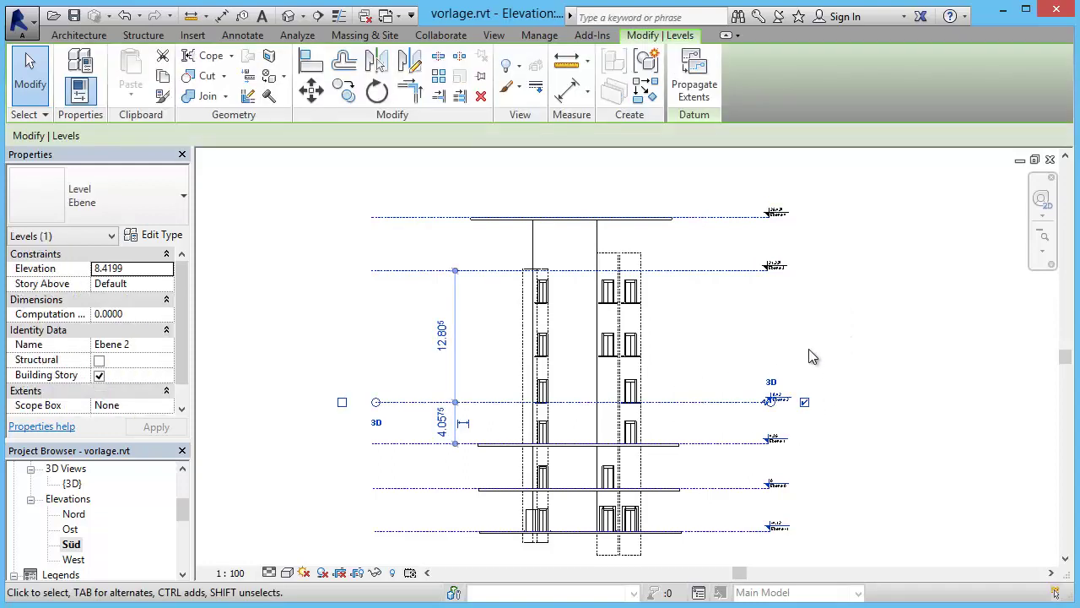
click(343, 91)
click(707, 403)
click(707, 337)
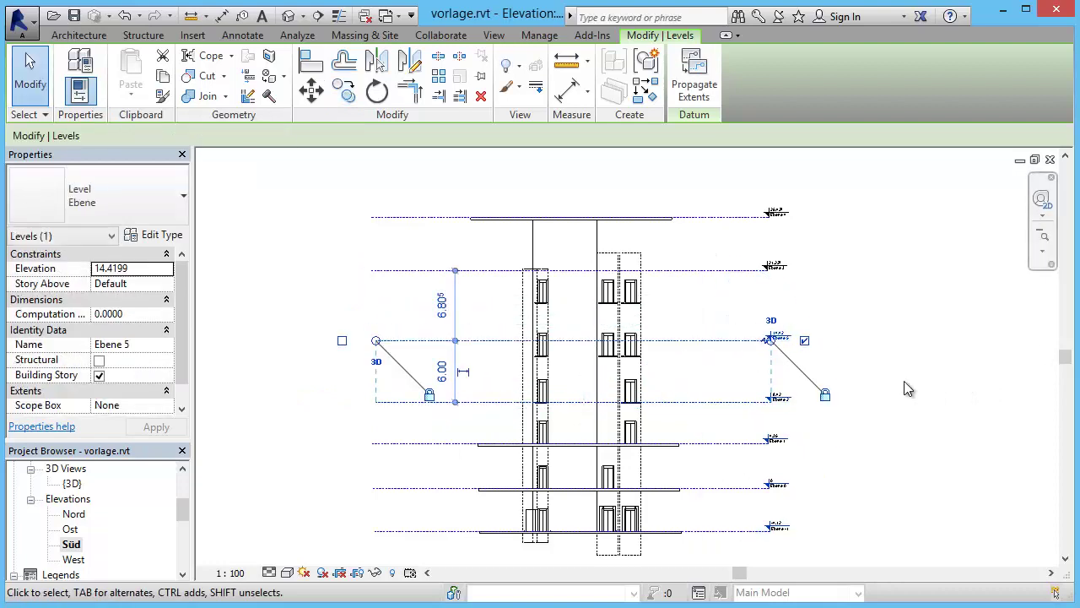
key(Escape)
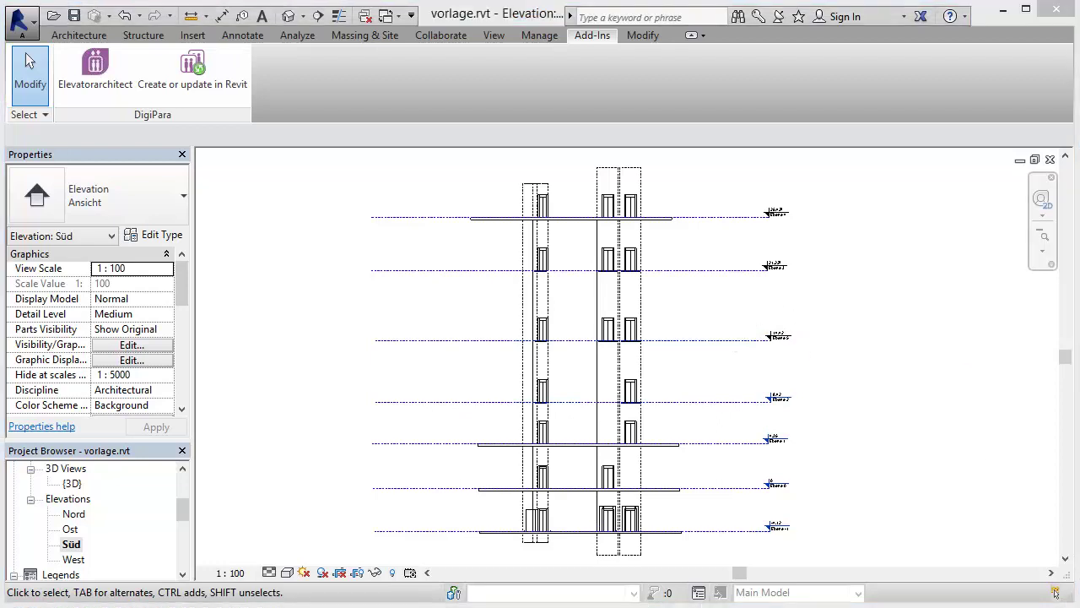
Import the Full BIM model of Elevator Group 0 in the 3D view, with the preset object selection and the Standard Revit template
key(ctrl+Tab)
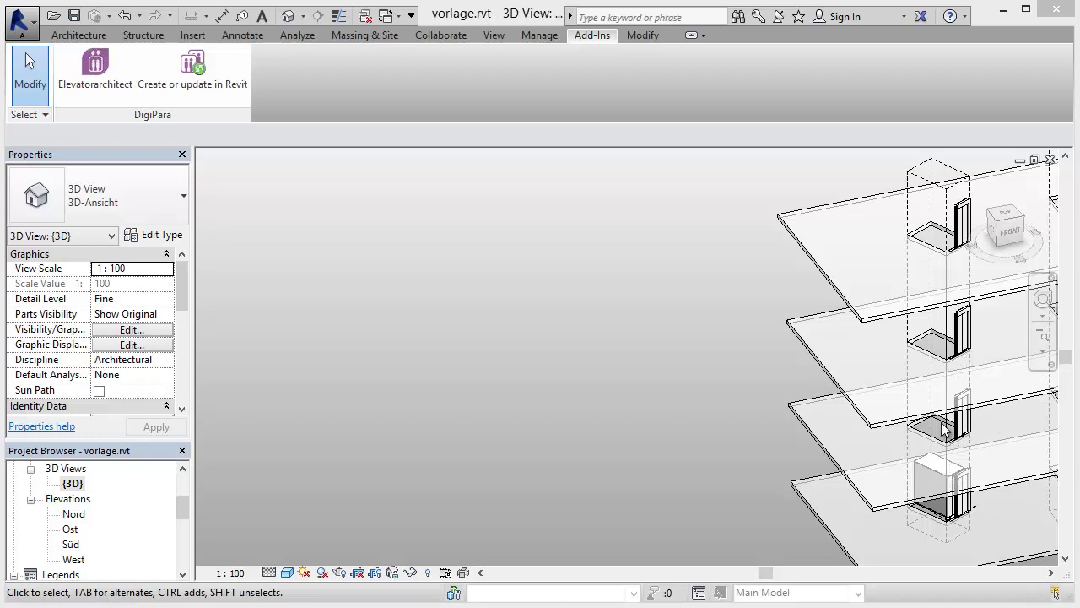
click(90, 78)
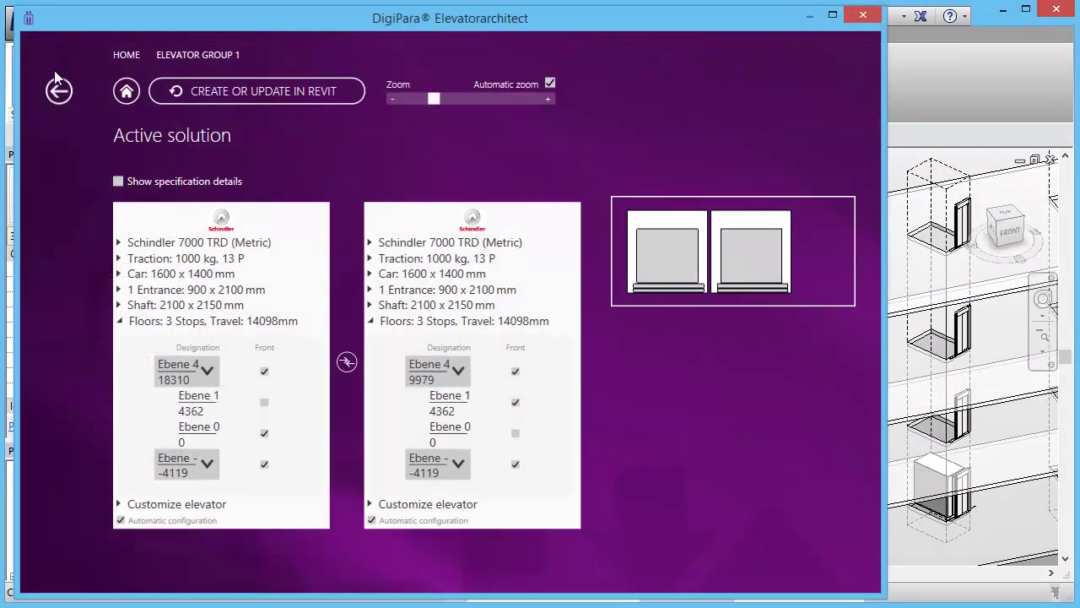
click(60, 91)
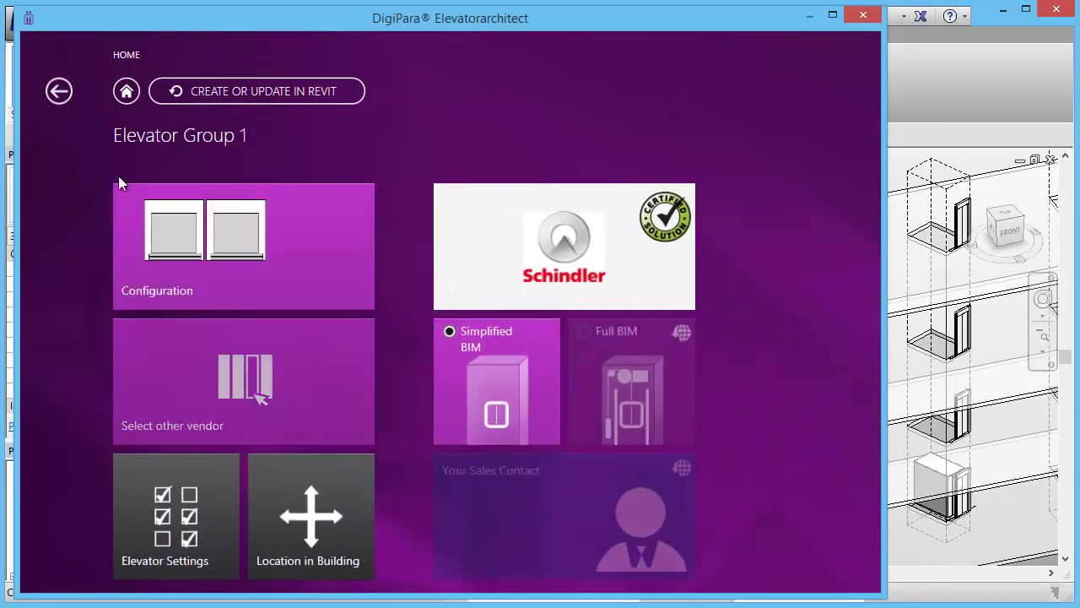
click(60, 92)
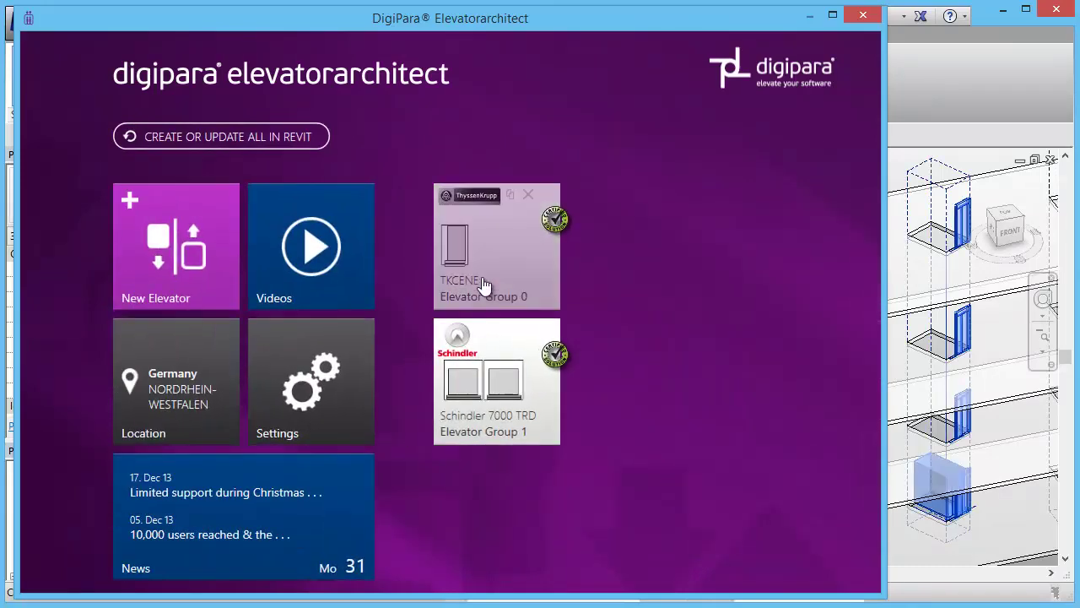
click(481, 281)
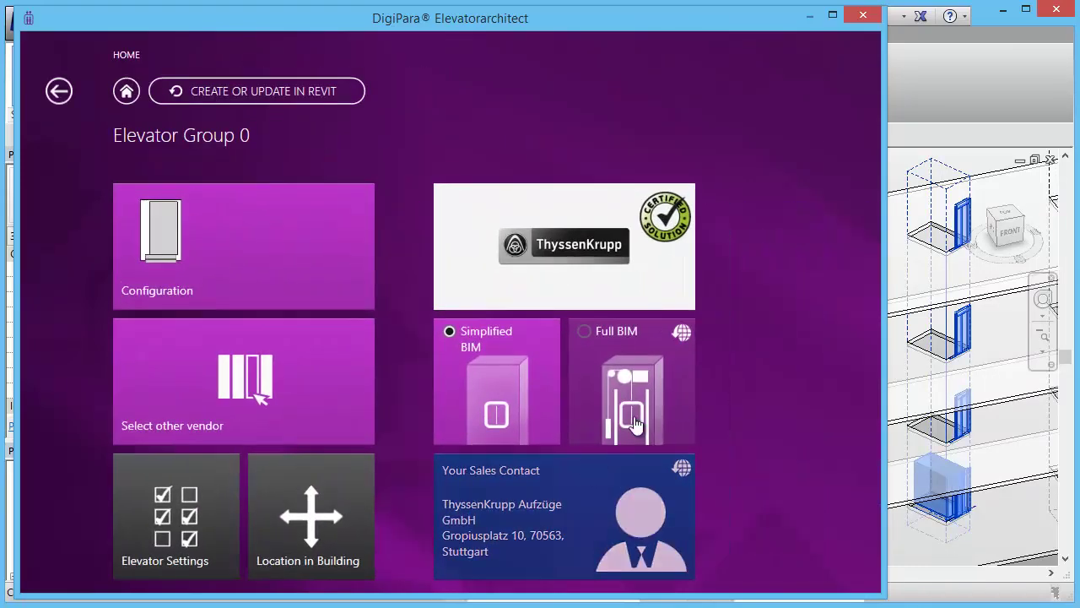
click(613, 362)
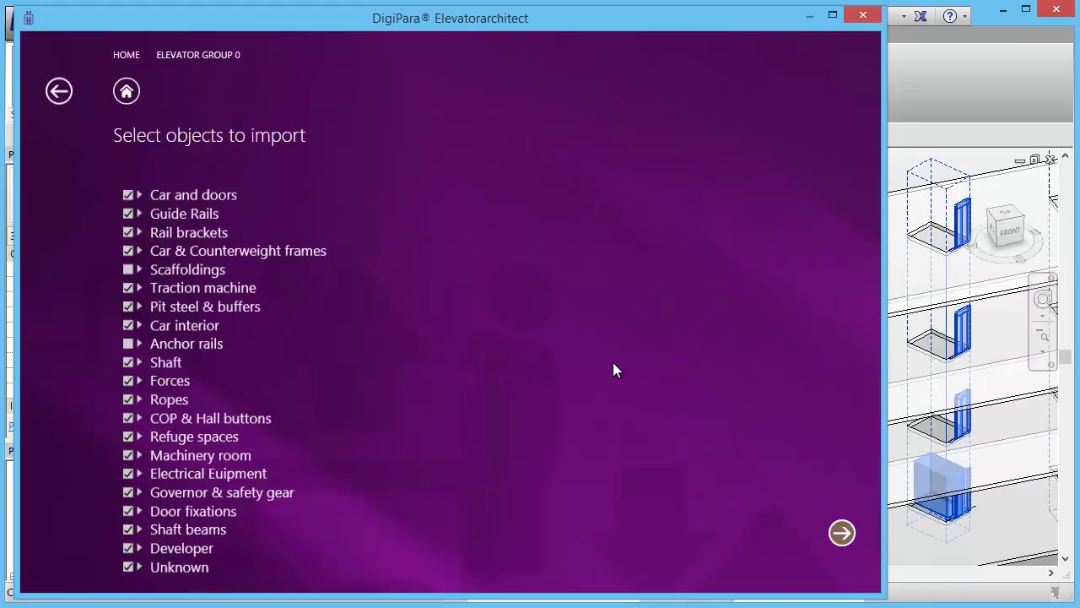
click(842, 533)
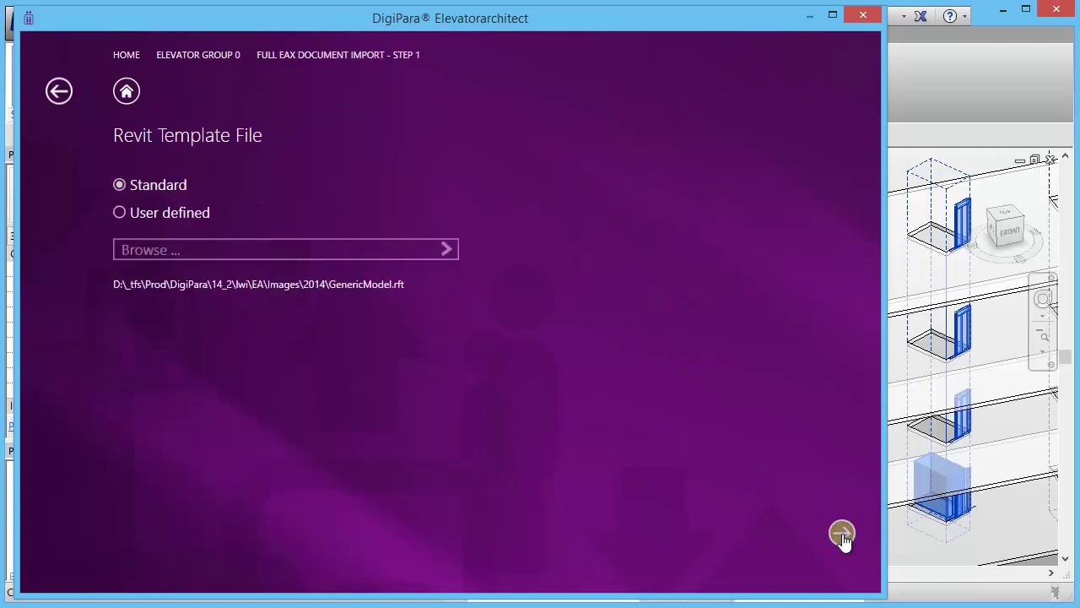
click(842, 532)
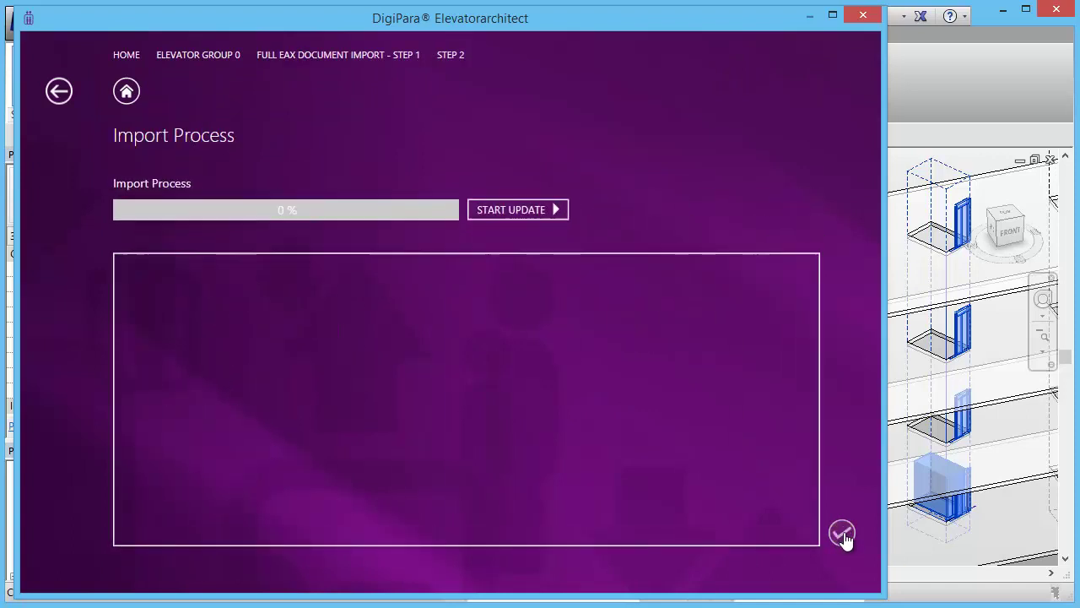
click(842, 535)
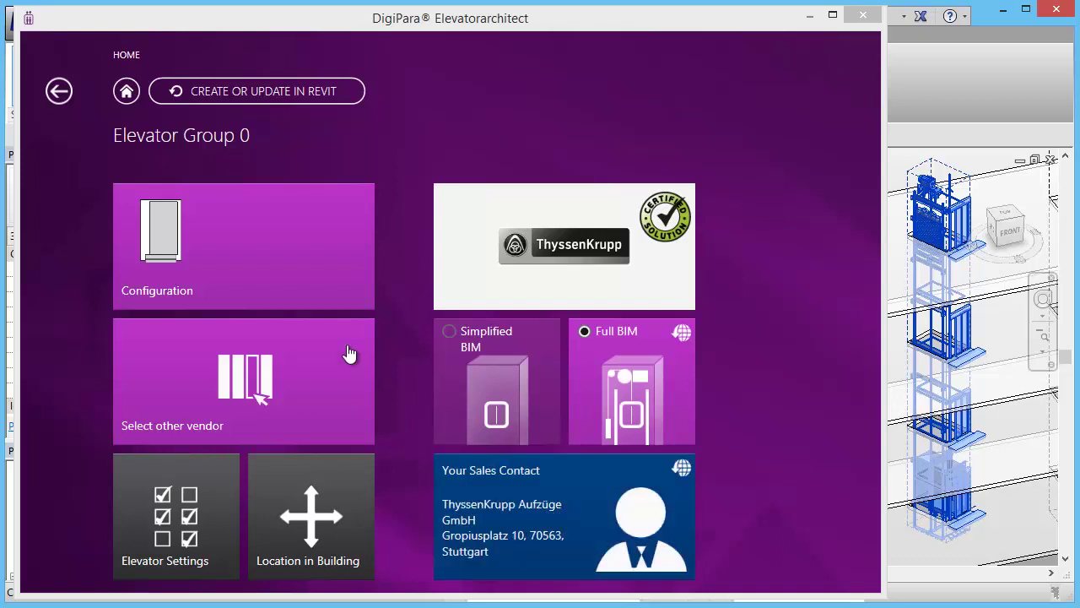
Close Elevatorarchitect and examine both elevator groups across all floors in the 3D view
click(59, 94)
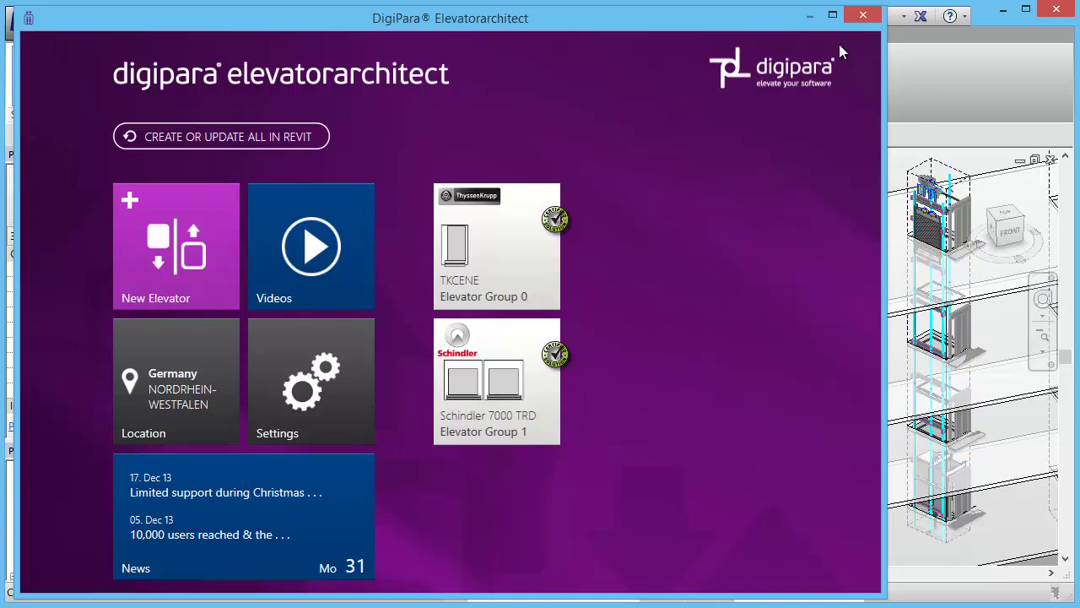
click(867, 16)
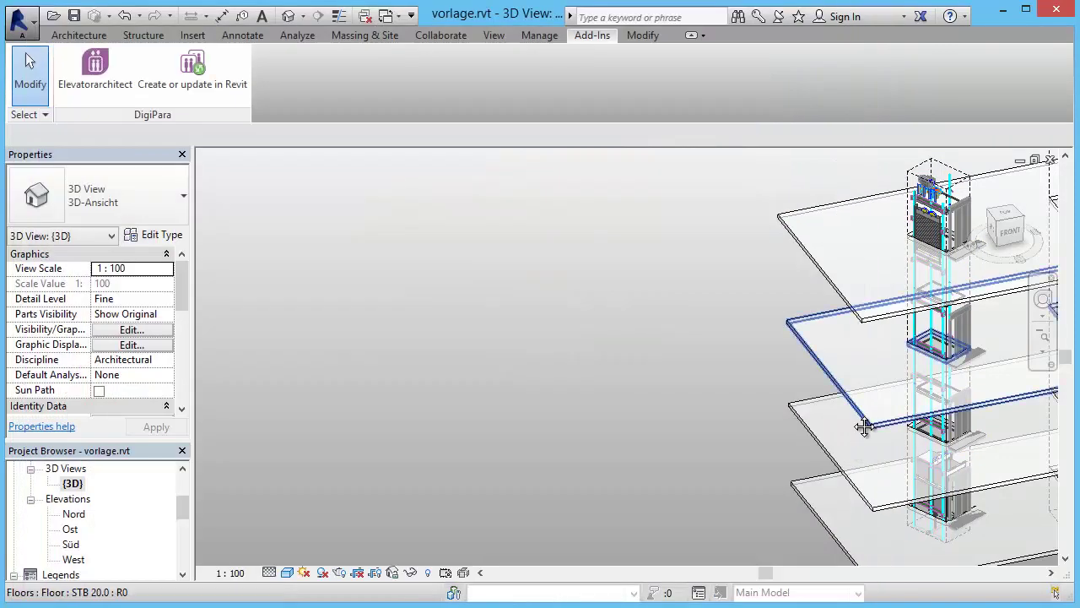
middle_drag(847, 462, 462, 416)
scroll(462, 416, down, 3)
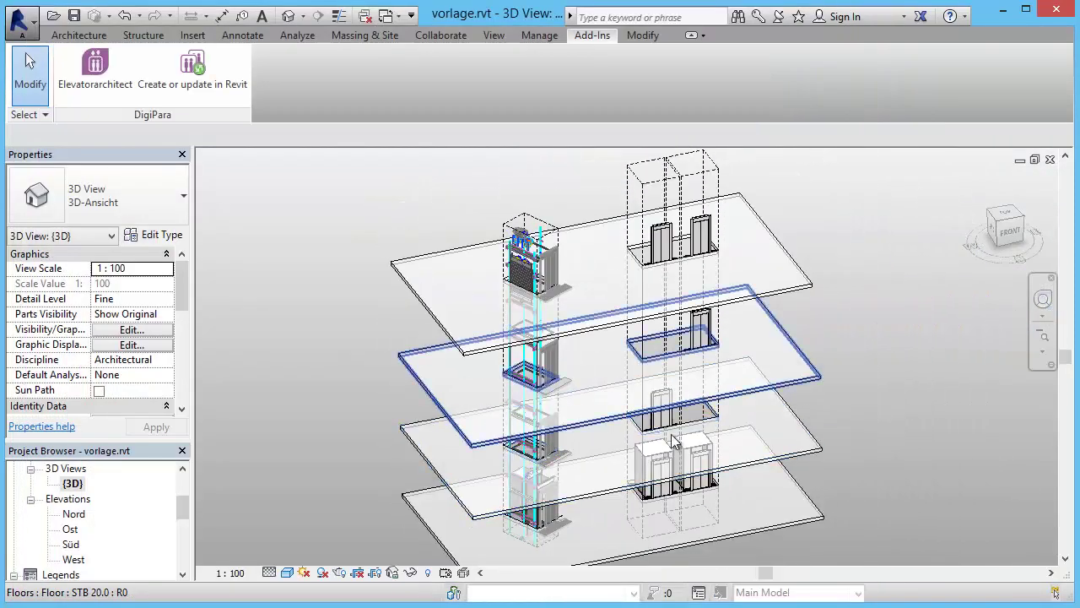
mouse_move(810, 486)
middle_down()
mouse_move(823, 475)
mouse_move(811, 468)
middle_up()
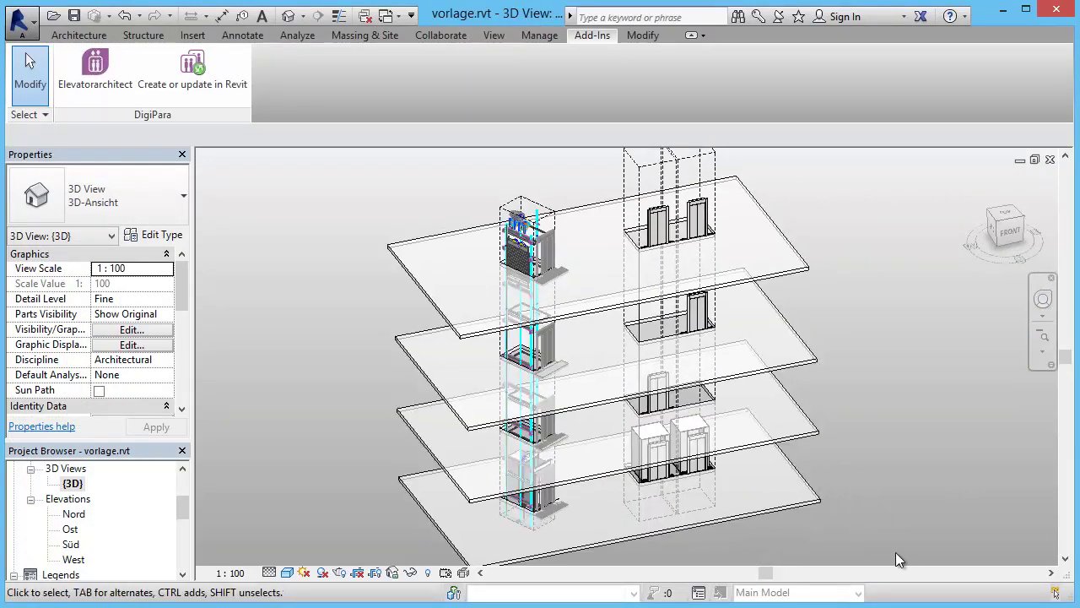